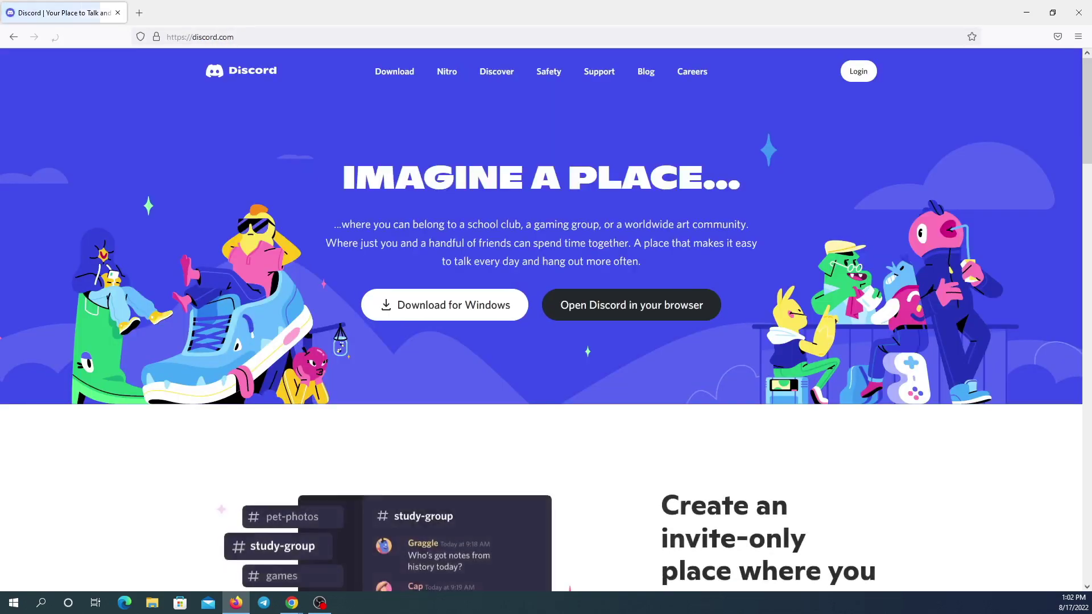
# Go from Discord's login page to the Create an account registration form
pyautogui.click(858, 77)
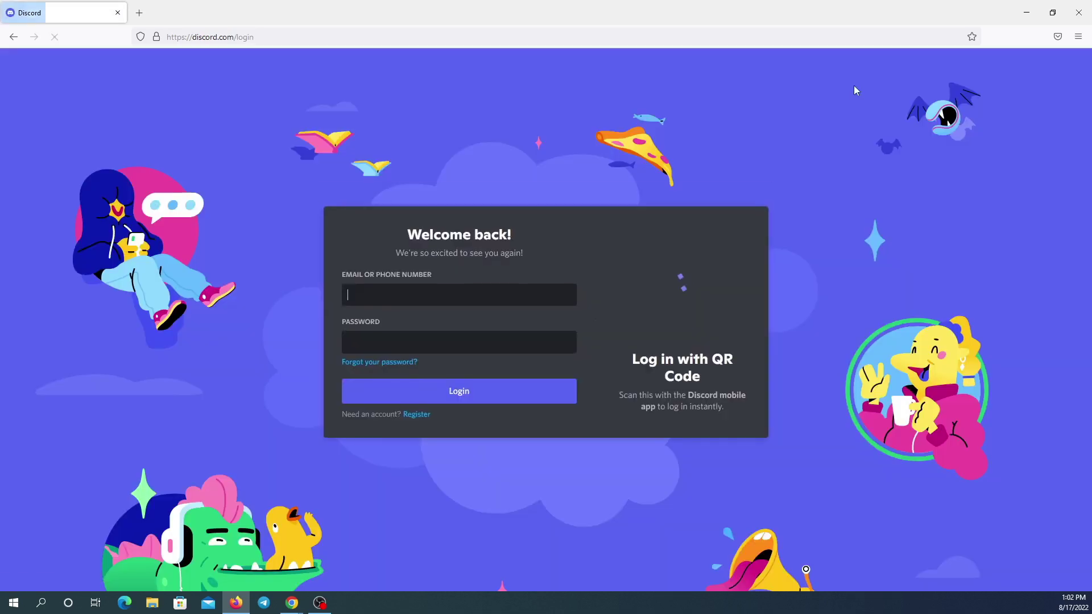
pyautogui.click(418, 414)
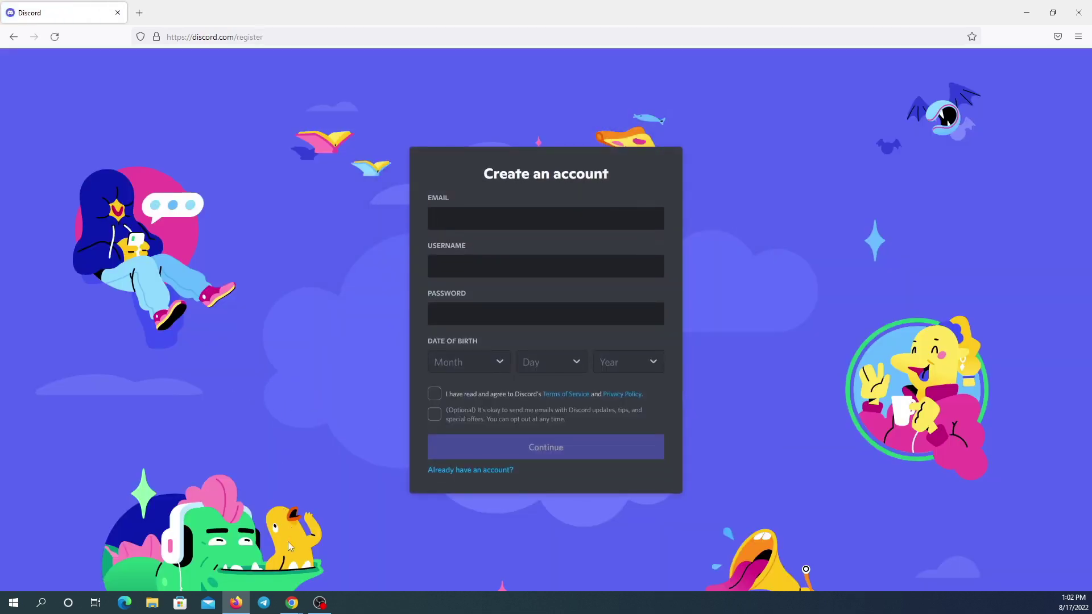
# In the Discord window, start a new server from scratch and skip the audience question
pyautogui.moveTo(291, 603)
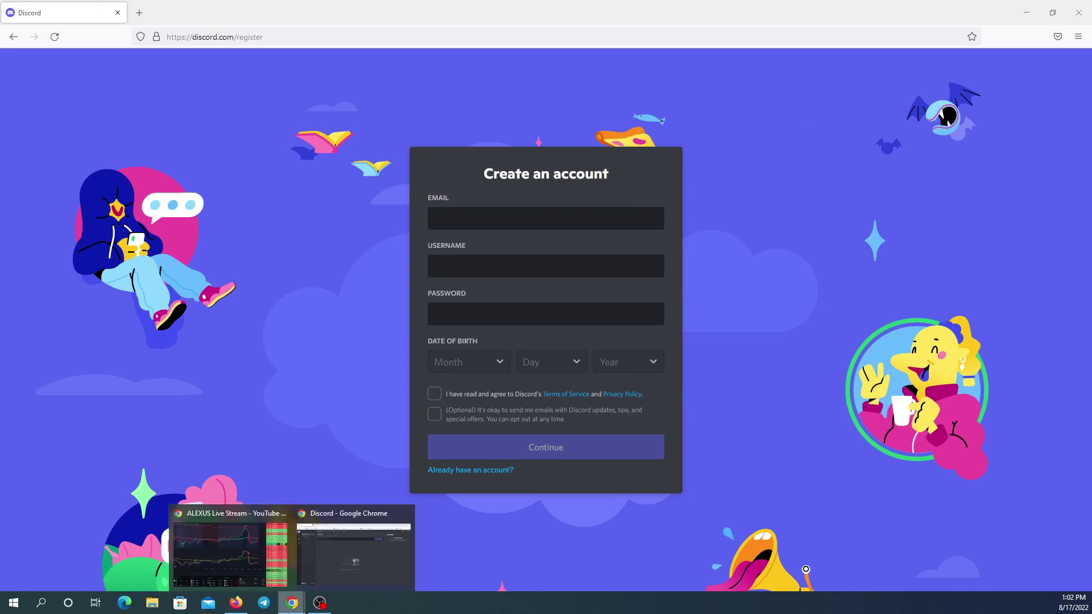
pyautogui.click(357, 529)
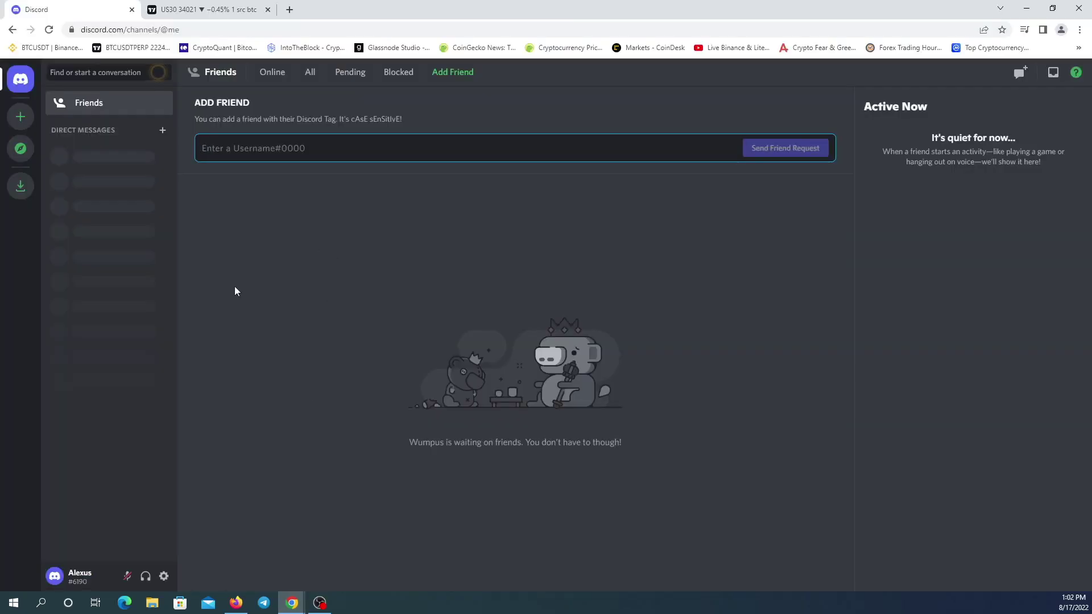
pyautogui.click(21, 117)
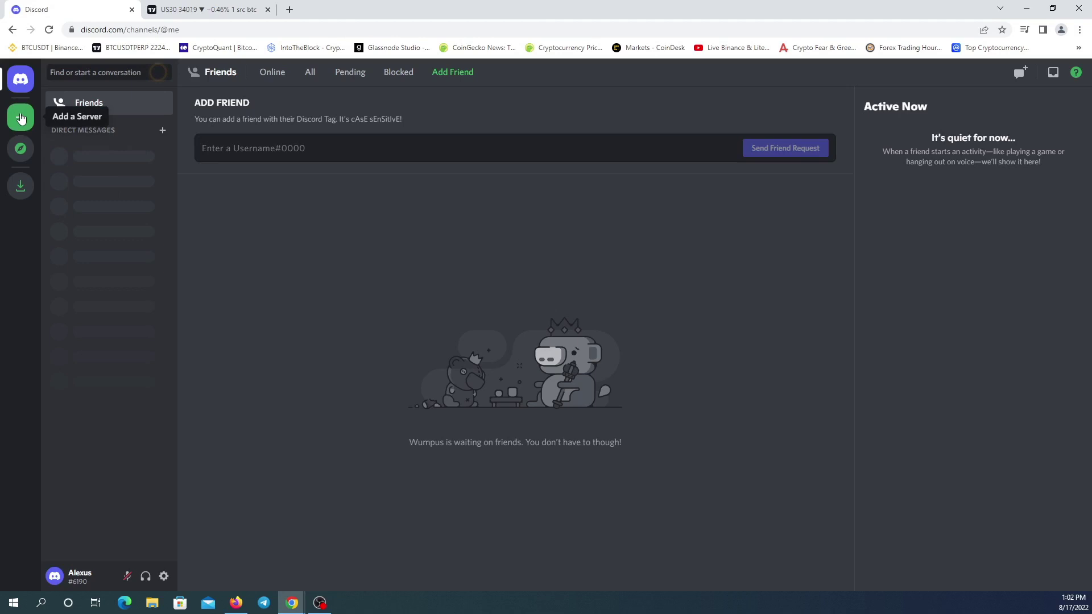
pyautogui.click(20, 118)
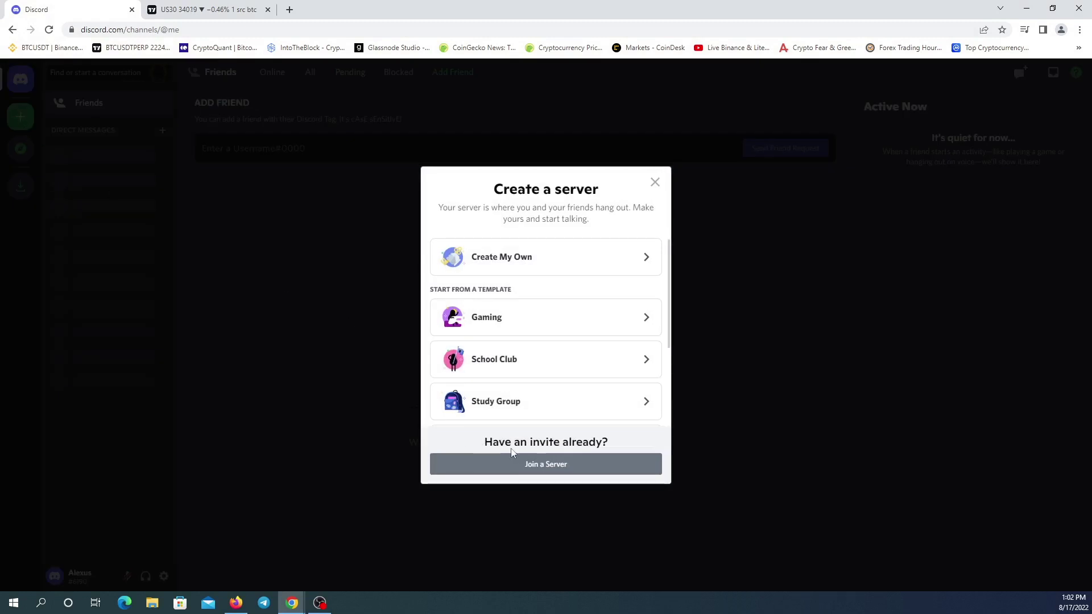
pyautogui.click(602, 258)
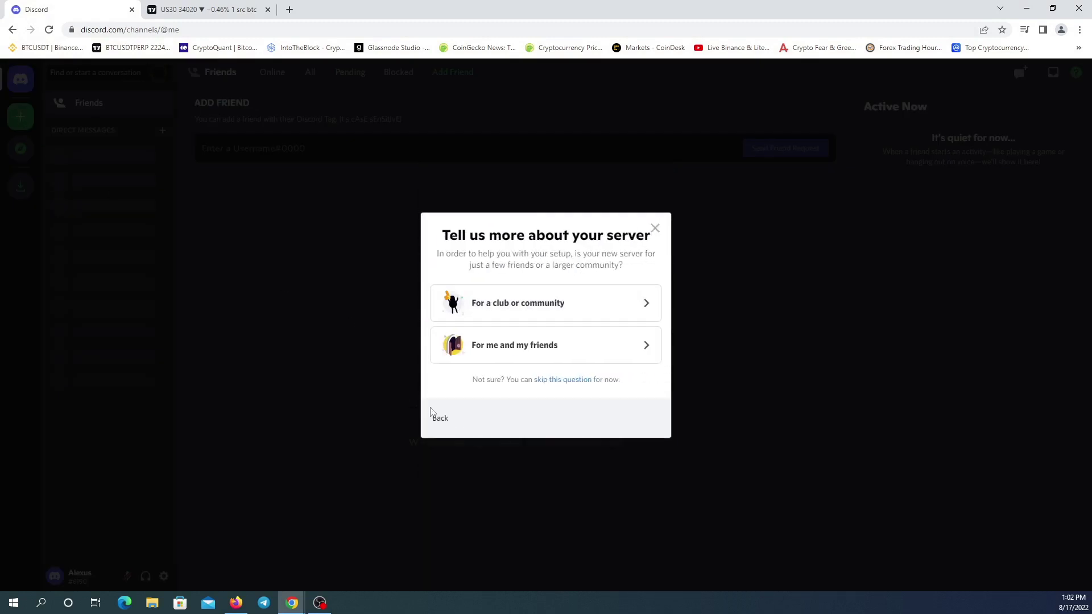
pyautogui.click(563, 380)
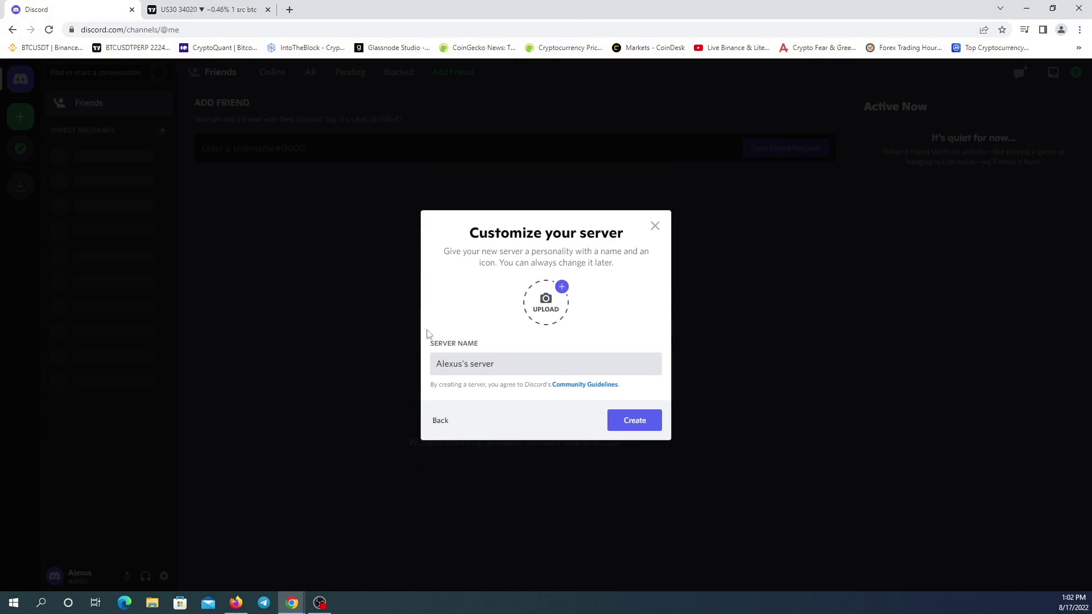
# Name the server 'Alert TV', use the Untitled image as its icon, and create it
pyautogui.click(534, 362)
pyautogui.moveTo(513, 357); pyautogui.dragTo(379, 384)
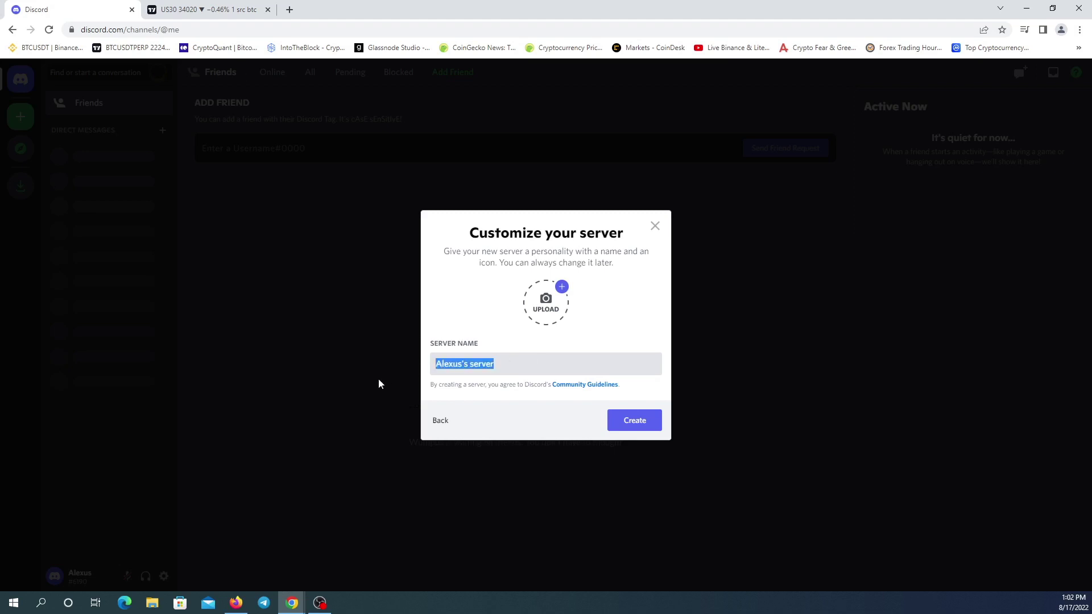
pyautogui.write('Al')
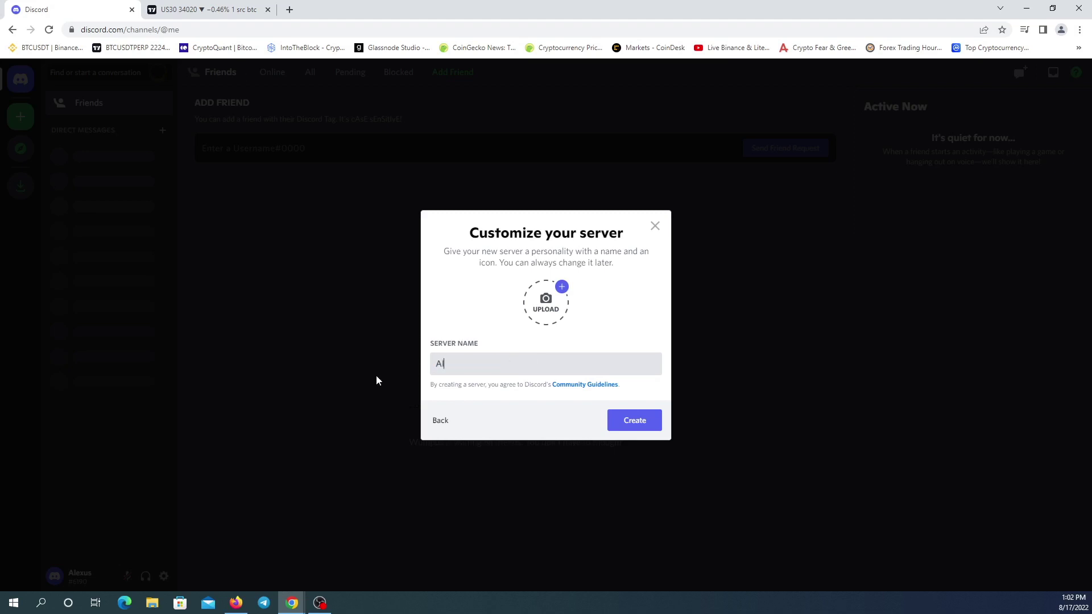
pyautogui.write('ert TV')
pyautogui.click(550, 299)
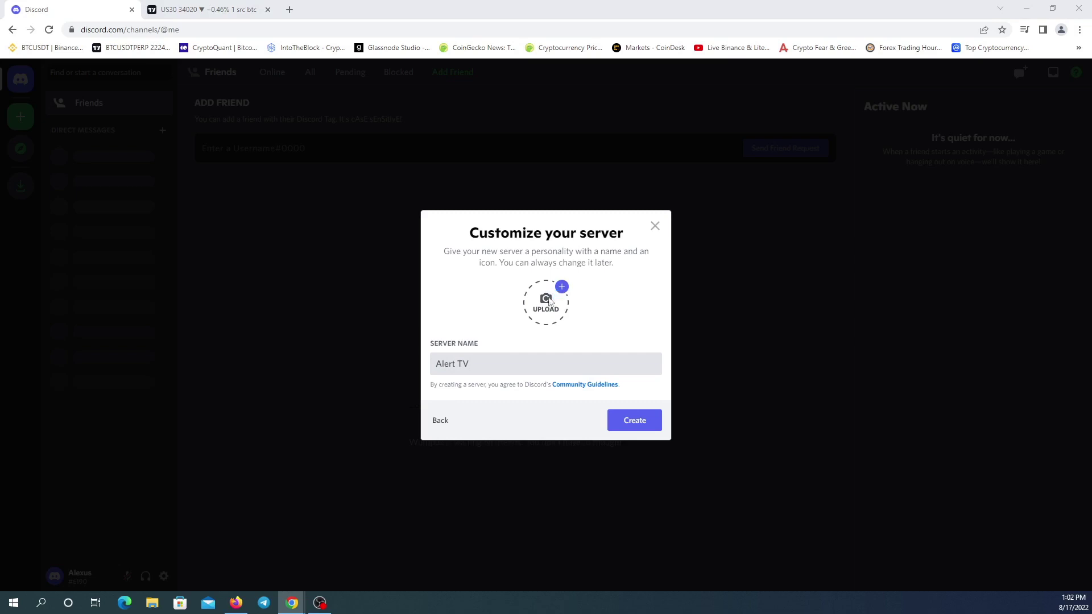
pyautogui.click(195, 103)
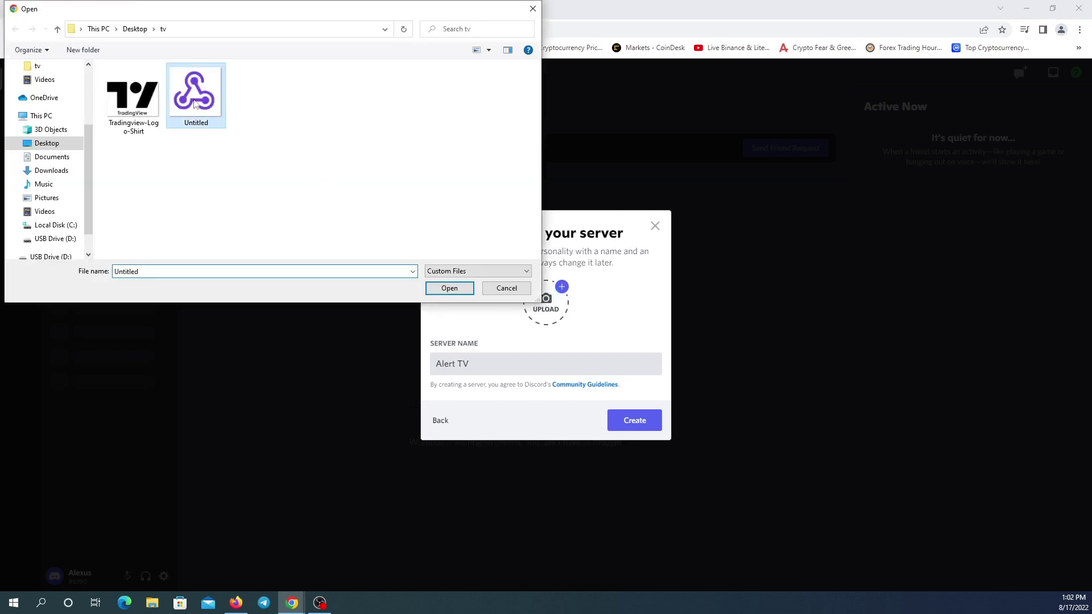
pyautogui.click(433, 285)
pyautogui.click(633, 421)
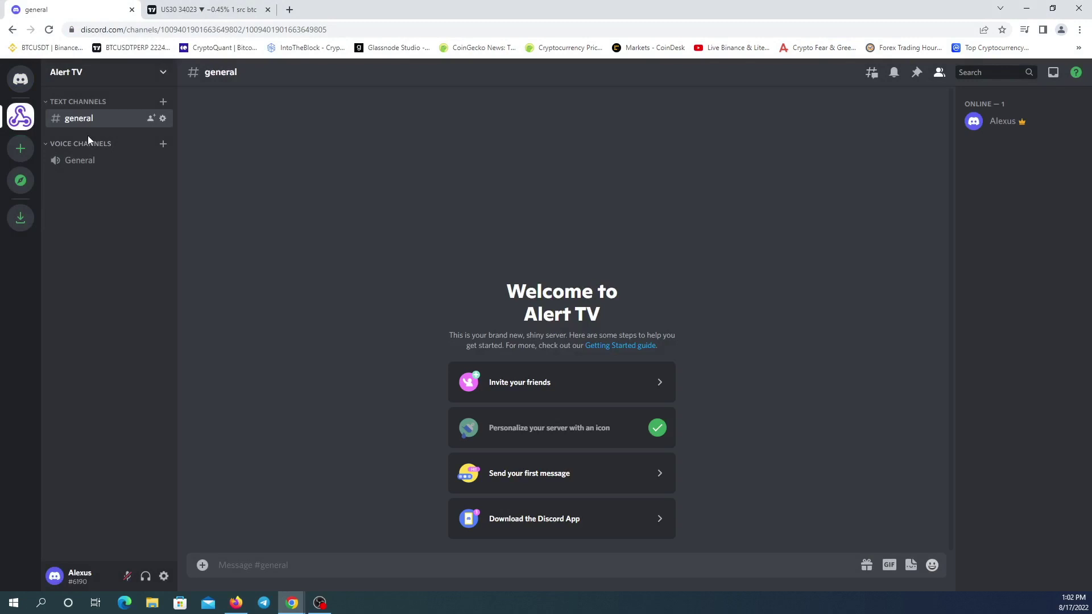
# Delete the General voice channel and the voice channels category
pyautogui.rightClick(84, 165)
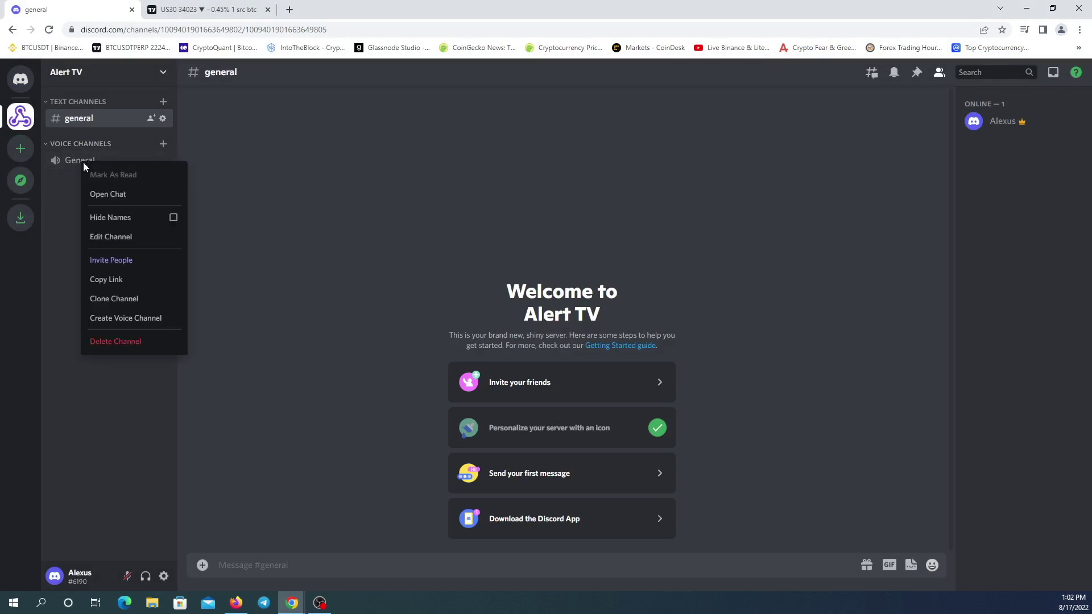
pyautogui.click(136, 342)
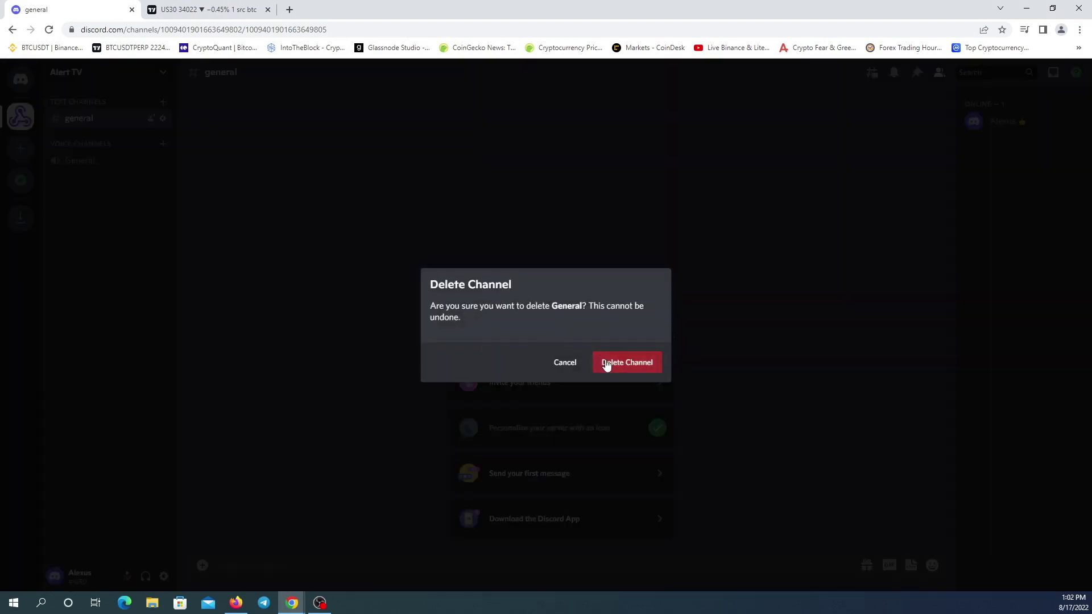
pyautogui.click(607, 364)
pyautogui.rightClick(89, 144)
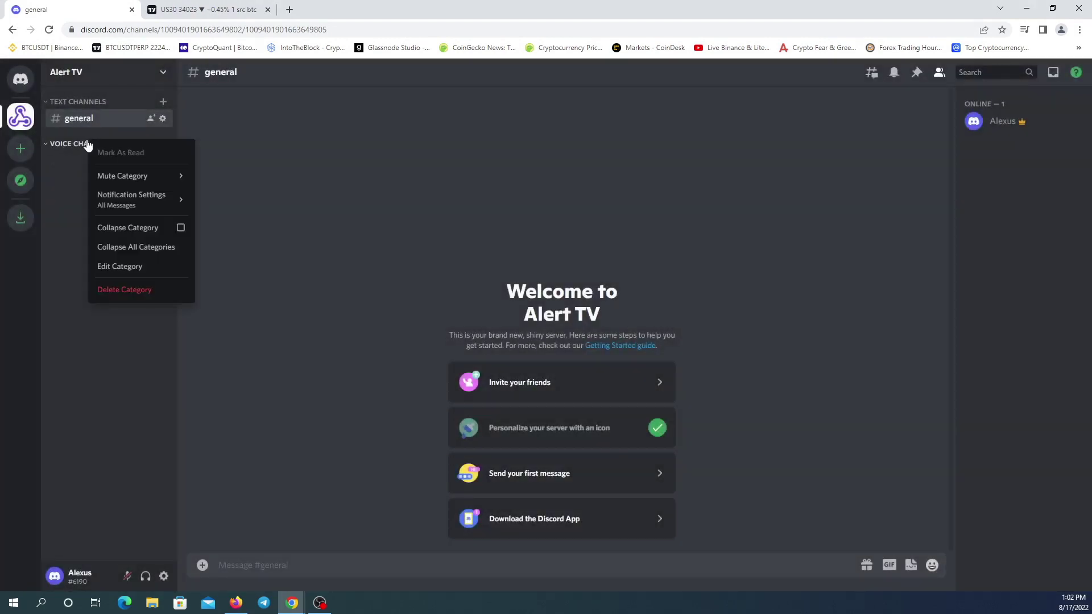
pyautogui.click(136, 290)
pyautogui.click(602, 363)
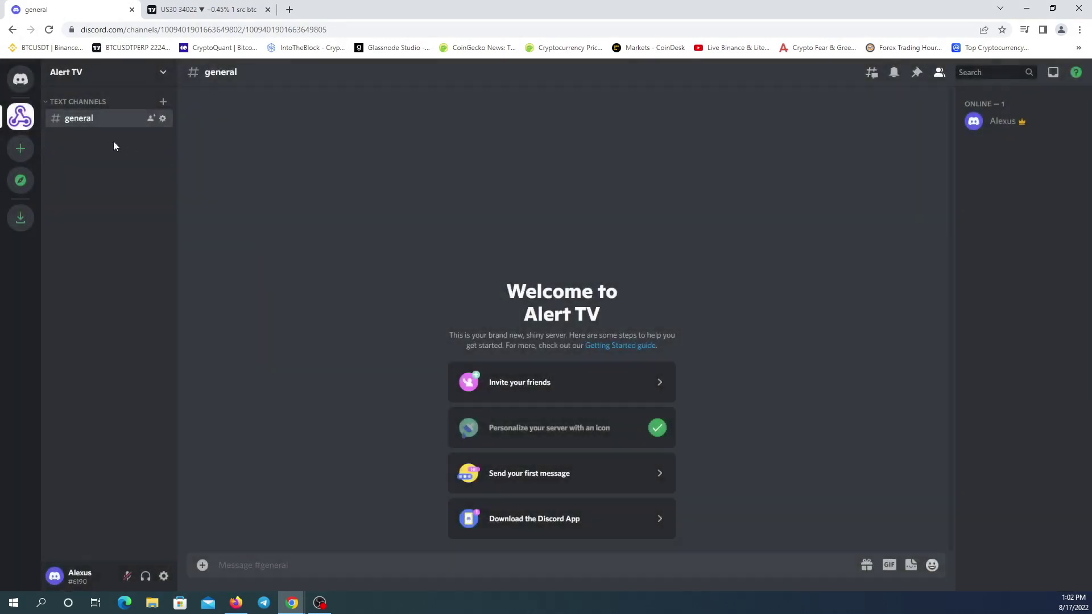
# Delete the #general text channel and the text channels category
pyautogui.rightClick(88, 118)
pyautogui.click(143, 315)
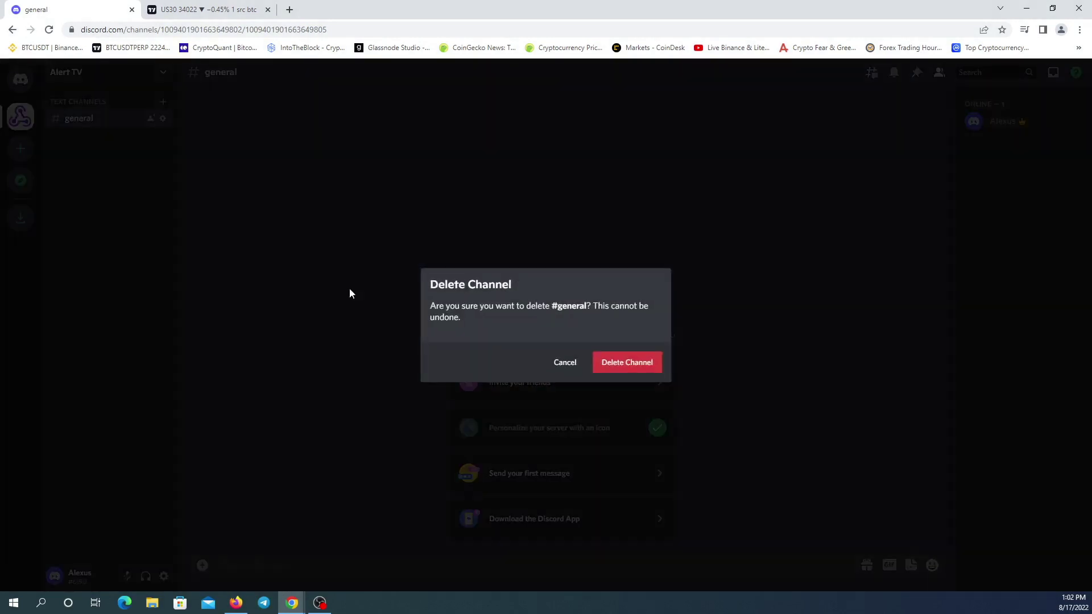
pyautogui.click(619, 363)
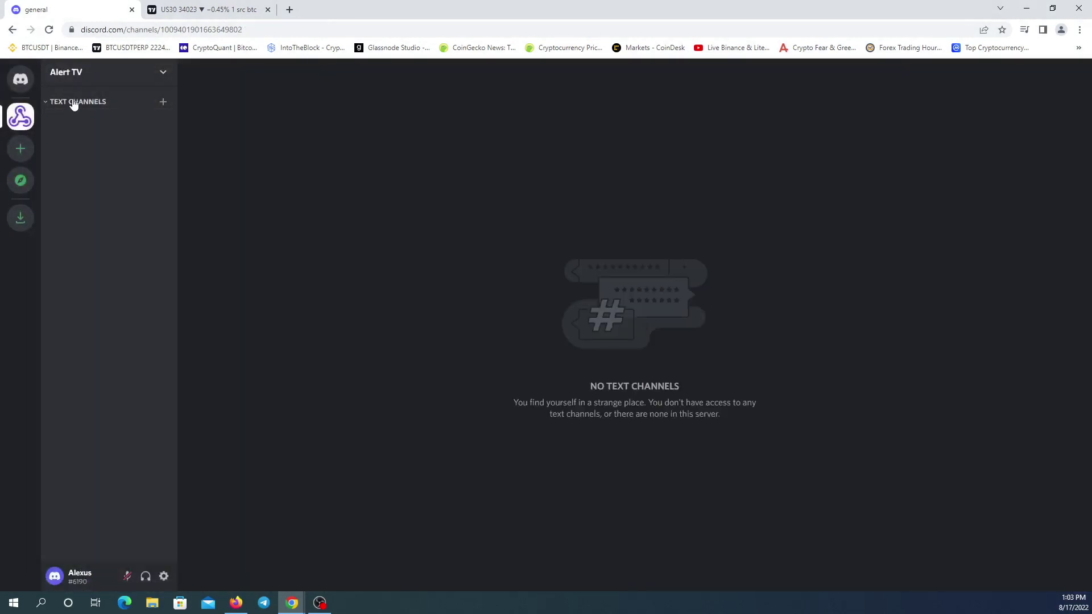
pyautogui.rightClick(74, 104)
pyautogui.click(122, 251)
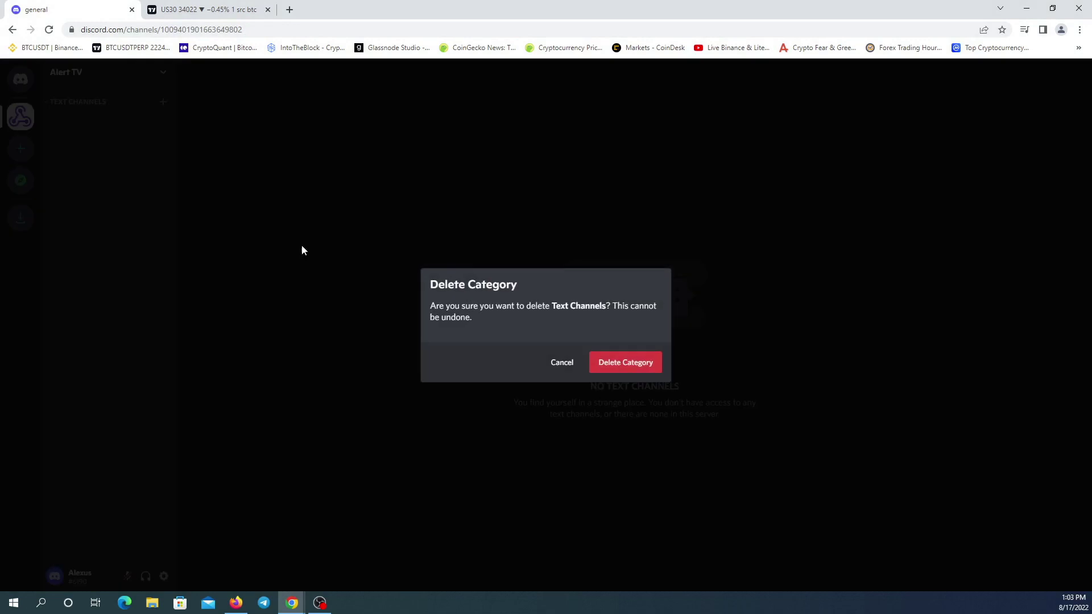
pyautogui.click(596, 370)
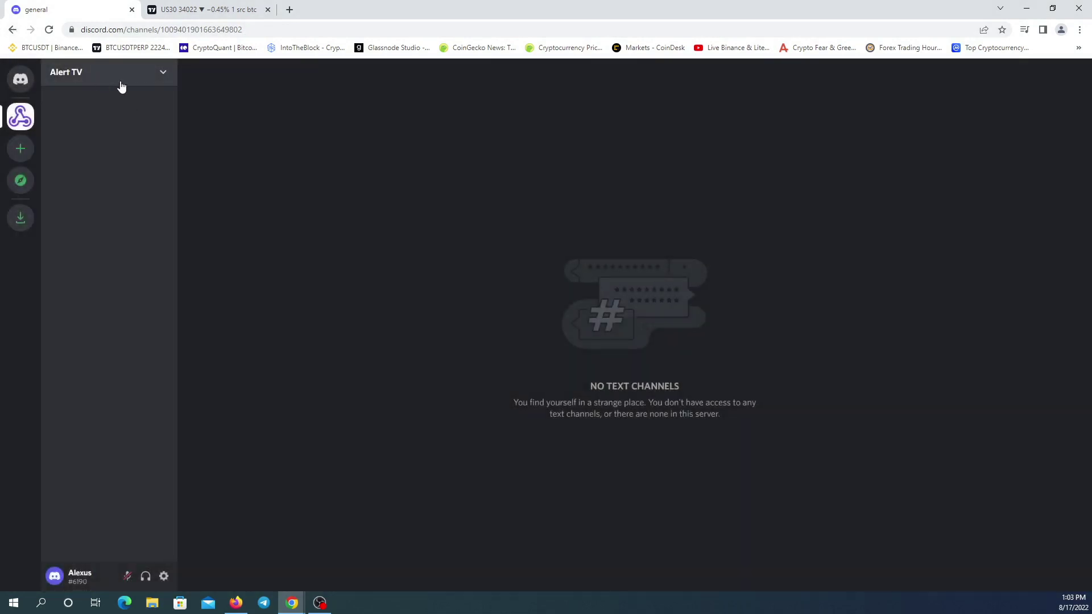
pyautogui.click(134, 80)
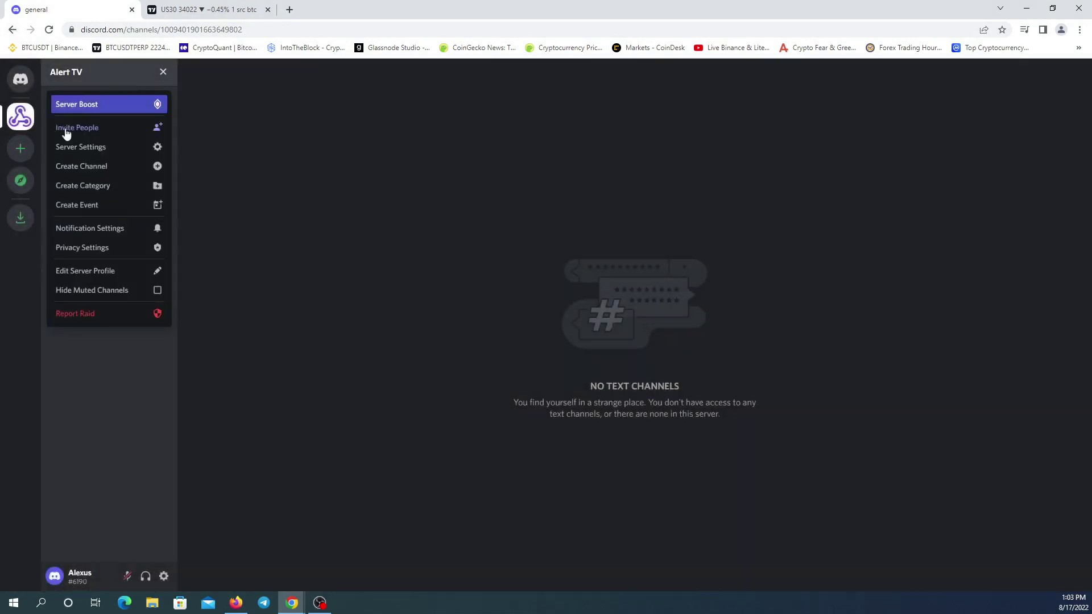
# Create a text channel named 'alert' in the Alert TV server
pyautogui.click(89, 166)
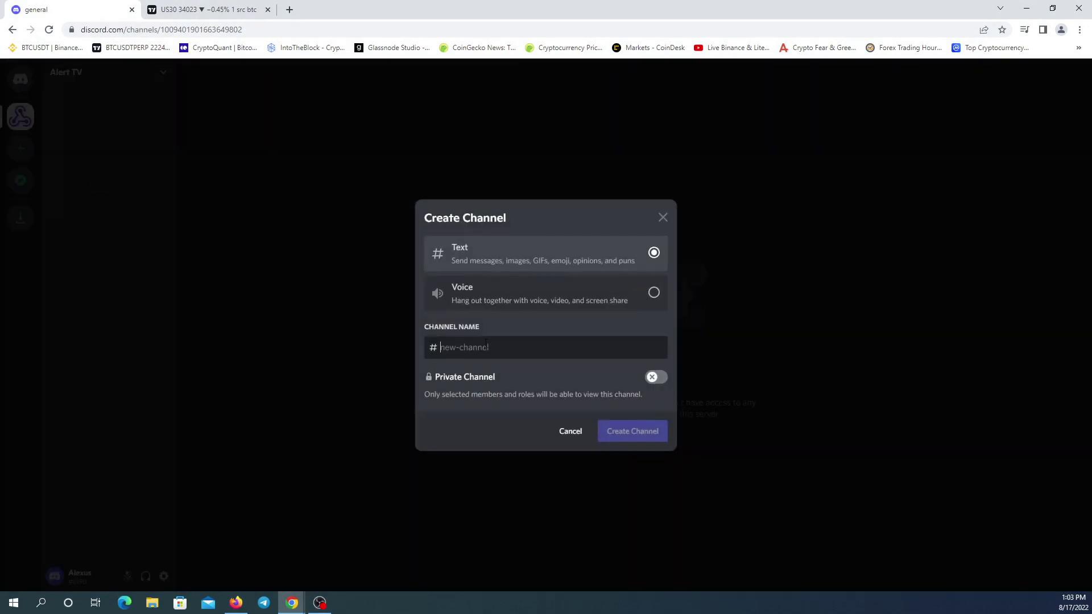
pyautogui.write('alert')
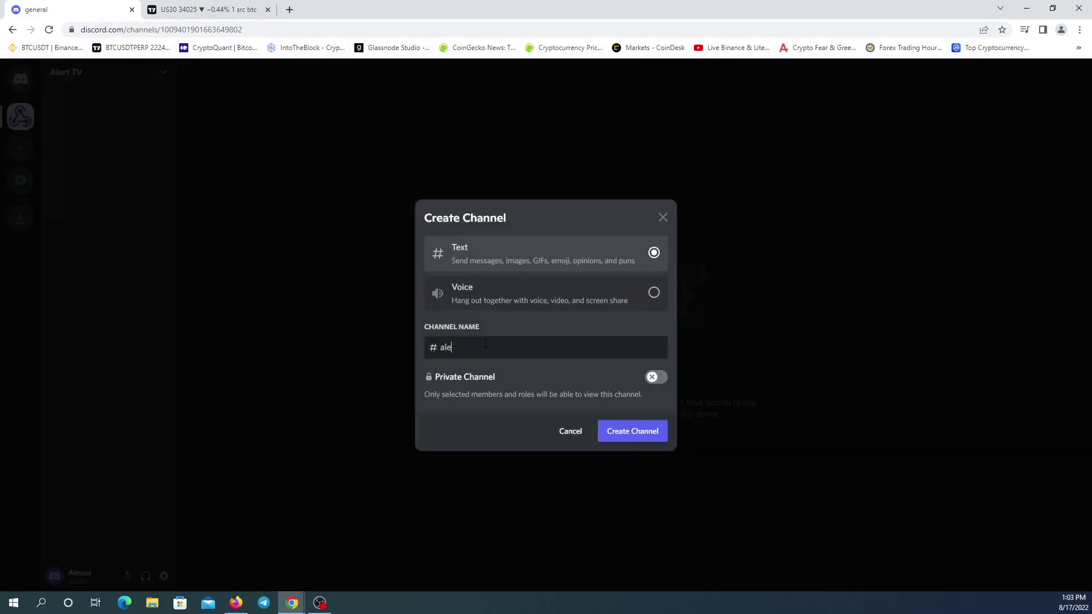
pyautogui.click(629, 434)
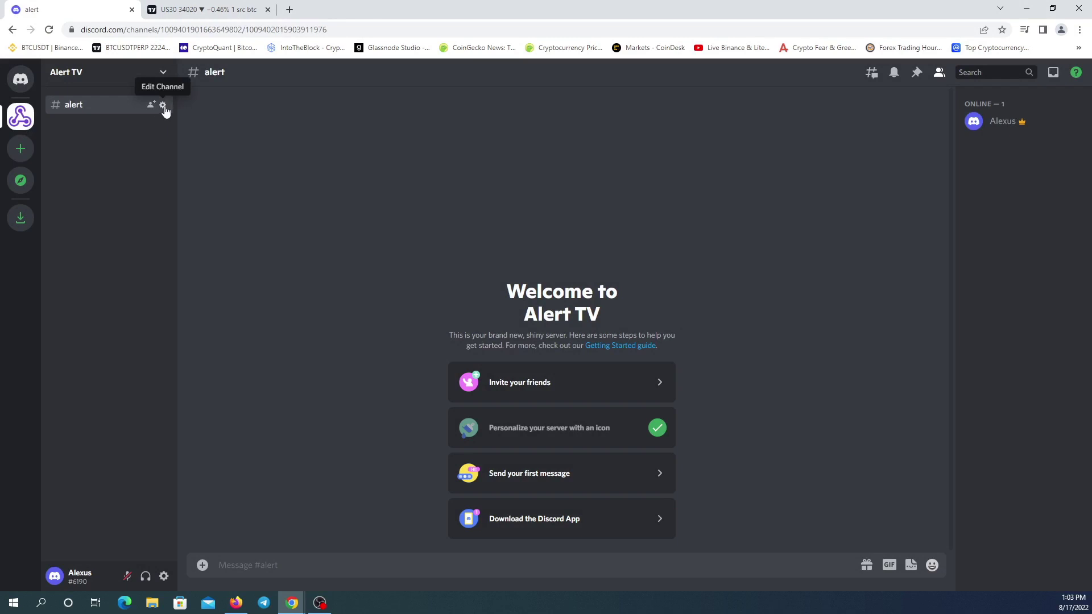
pyautogui.click(163, 106)
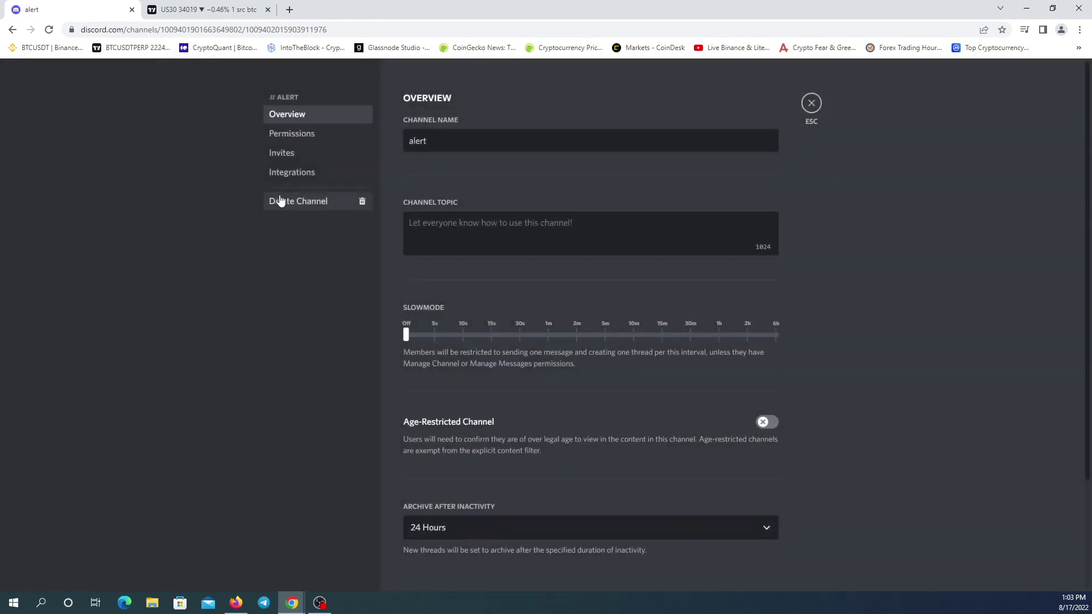
# Create a webhook for #alert named 'Alert' and save it
pyautogui.click(304, 175)
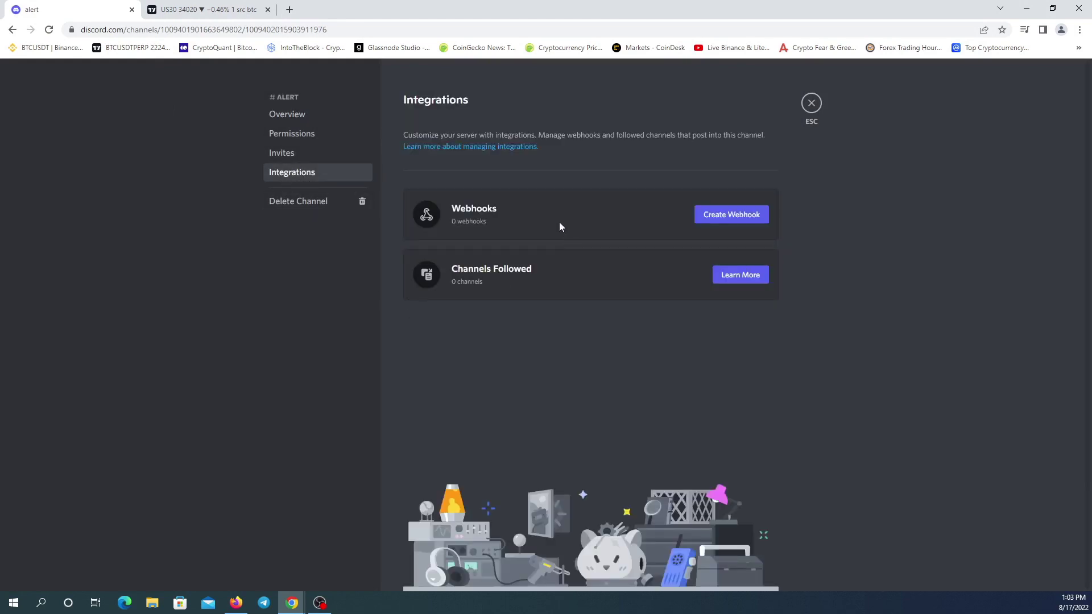
pyautogui.click(726, 215)
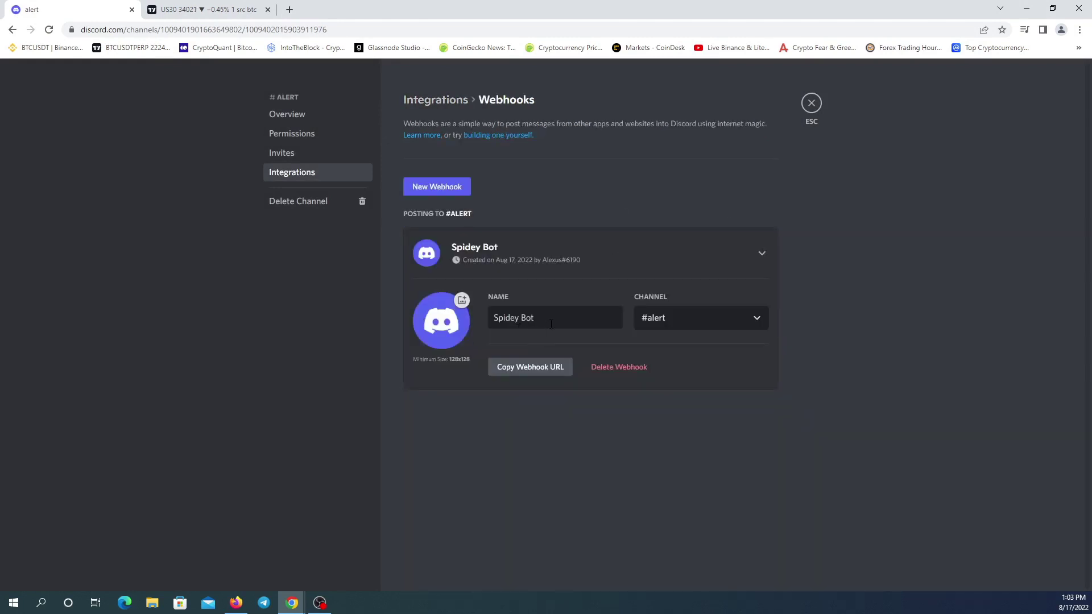
pyautogui.moveTo(551, 324); pyautogui.dragTo(489, 330)
pyautogui.write('Alert')
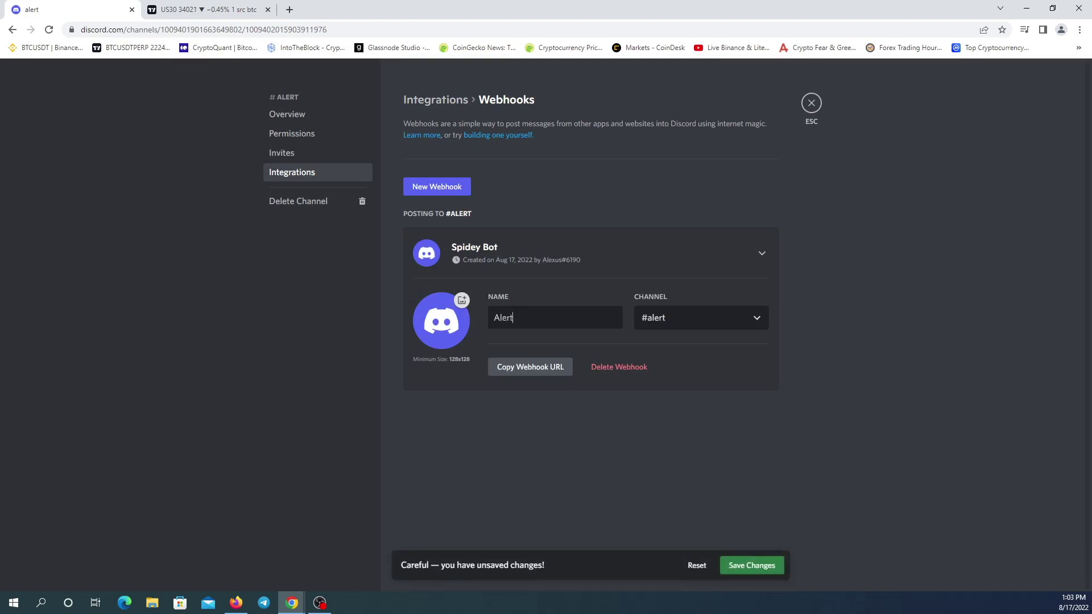
pyautogui.click(750, 568)
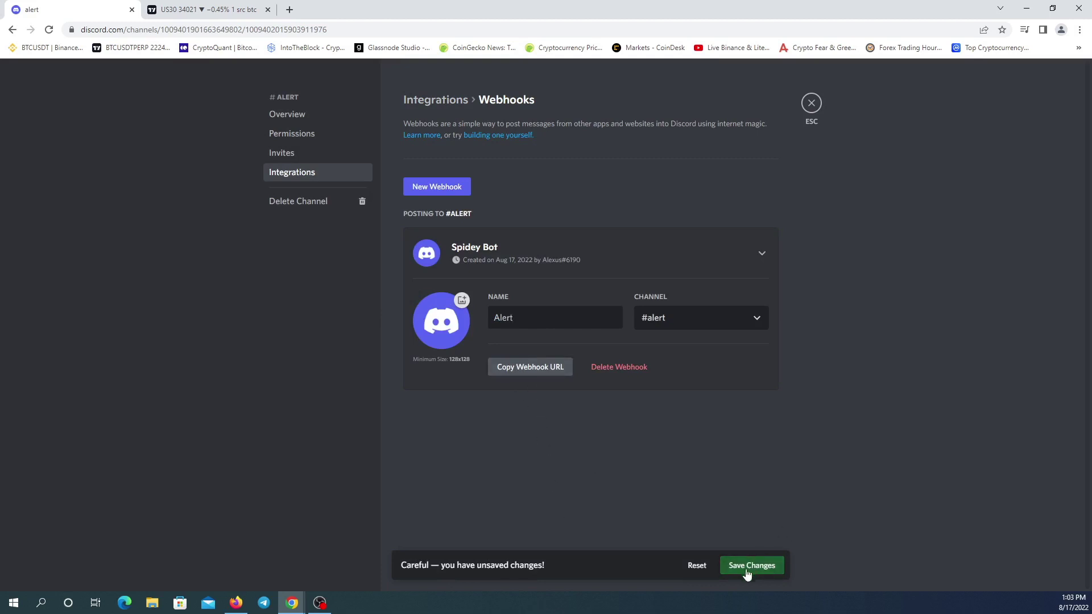
# Copy the Alert webhook's URL and start a new alert on the TradingView US30 chart
pyautogui.click(524, 369)
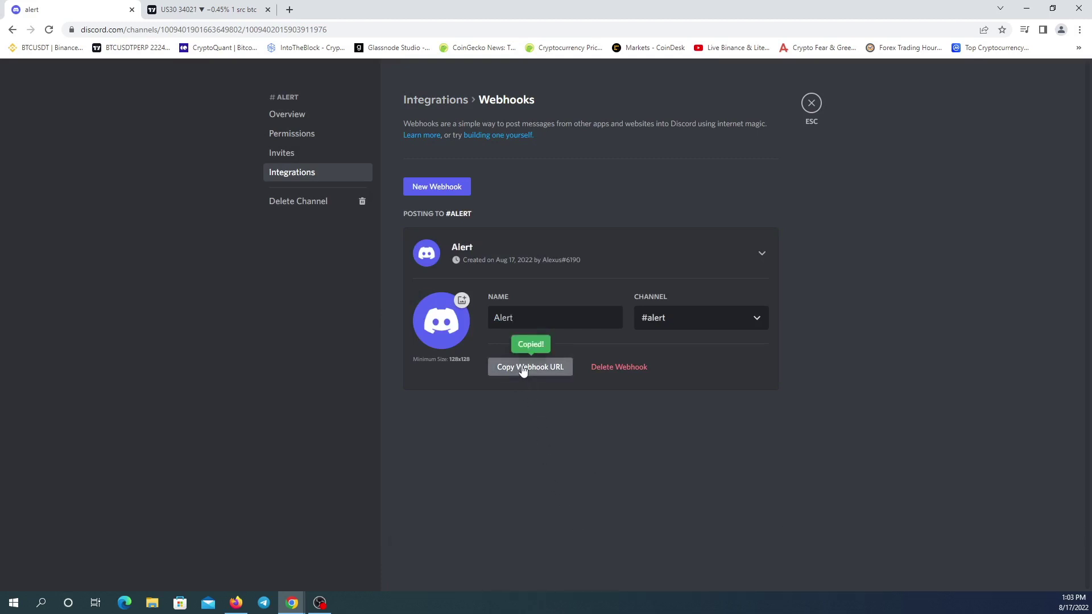
pyautogui.click(200, 10)
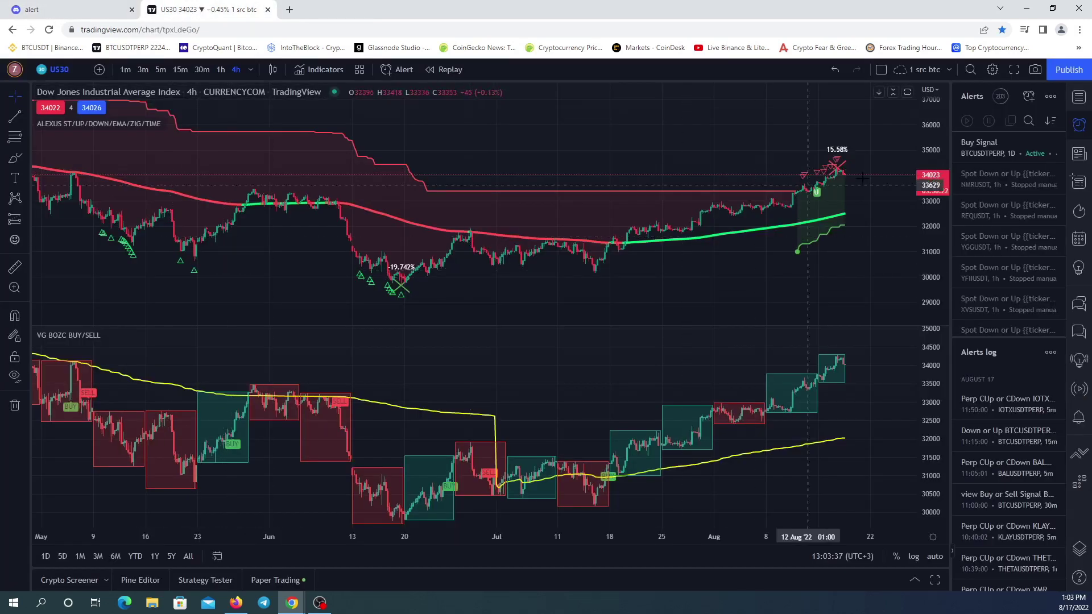
pyautogui.click(1029, 97)
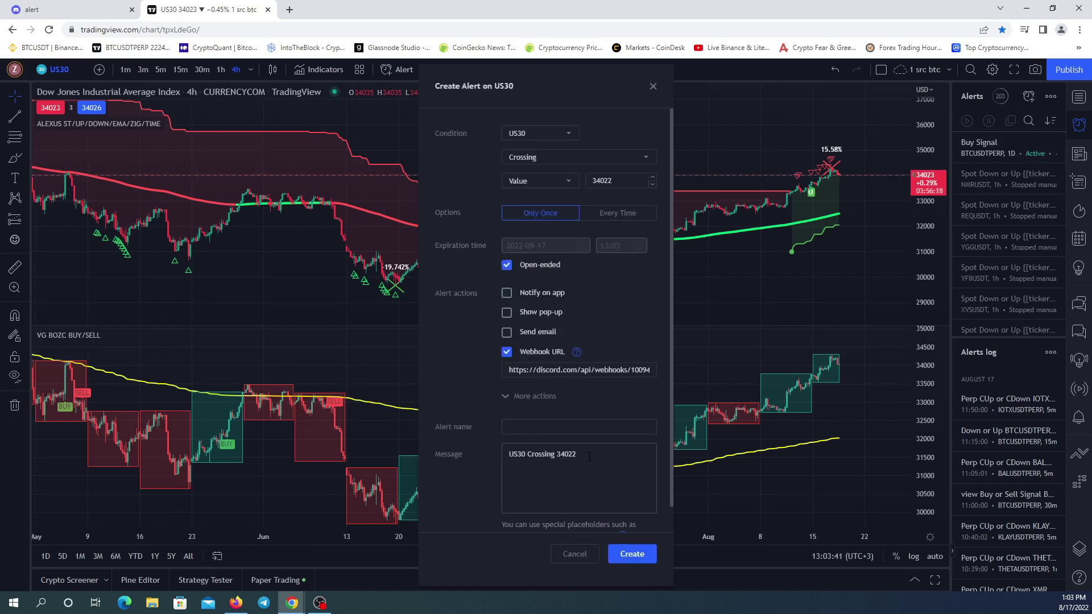
# Enable the alert's Webhook URL option and paste the Discord webhook URL into it
pyautogui.click(506, 352)
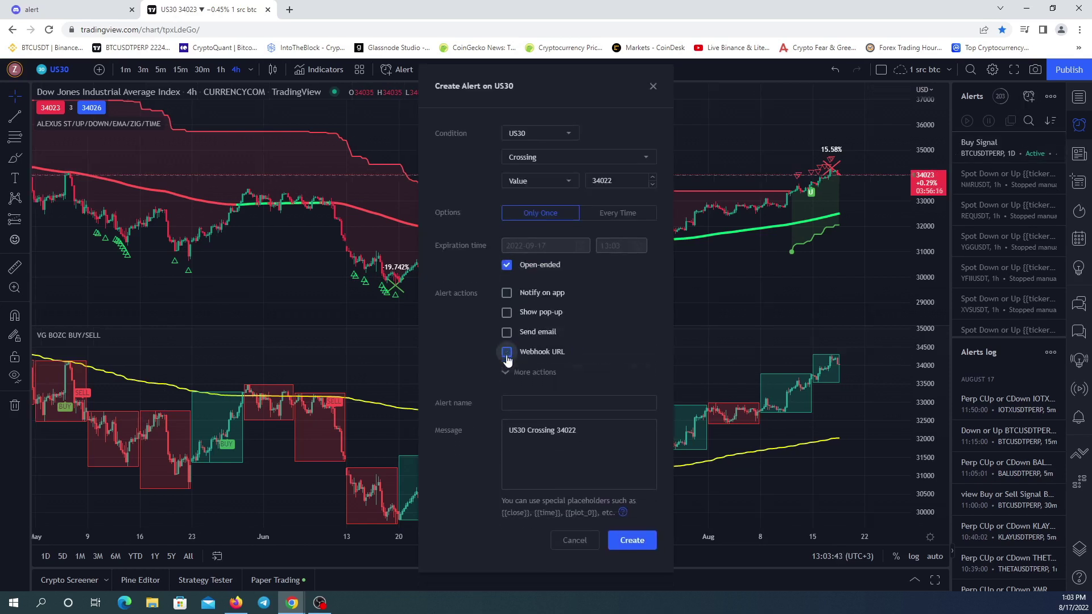
pyautogui.click(506, 352)
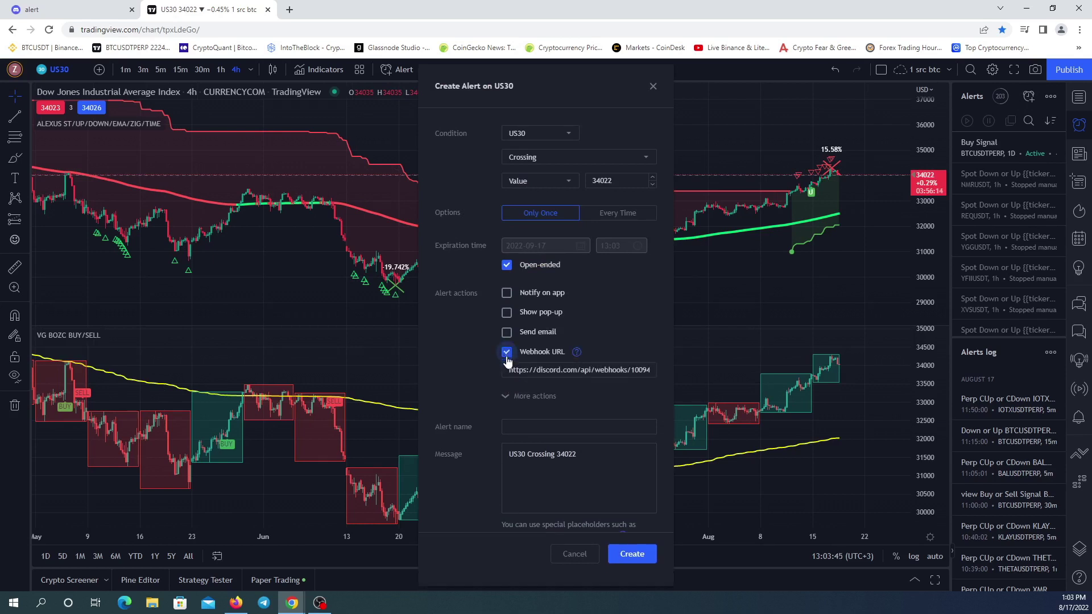
pyautogui.rightClick(547, 370)
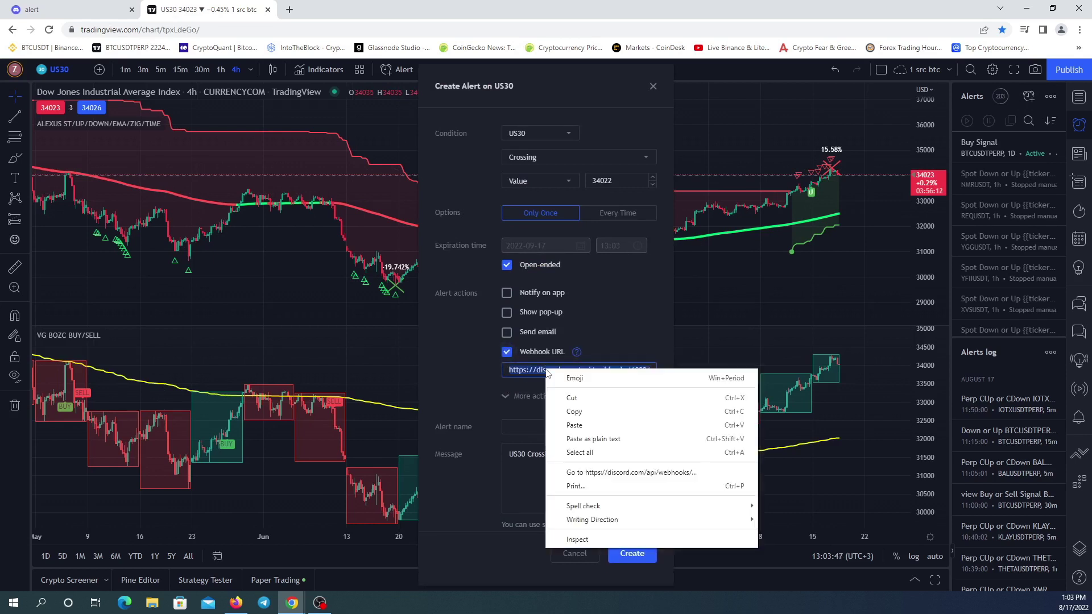
pyautogui.click(626, 425)
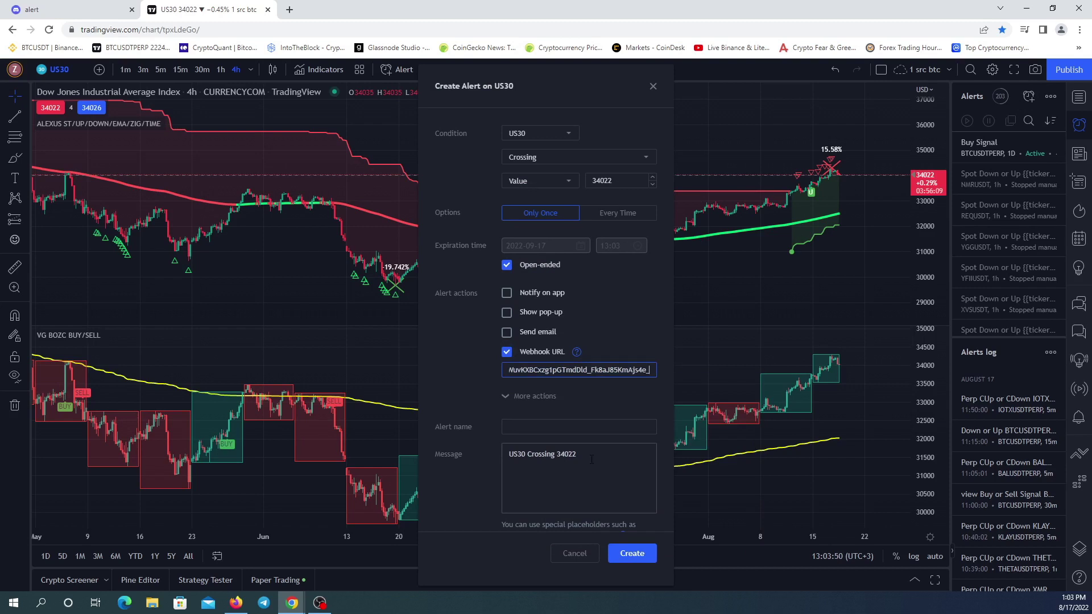
# Set the alert message to { "content" : "Buy" }, the value to 34020, and create it
pyautogui.moveTo(592, 457); pyautogui.dragTo(500, 455)
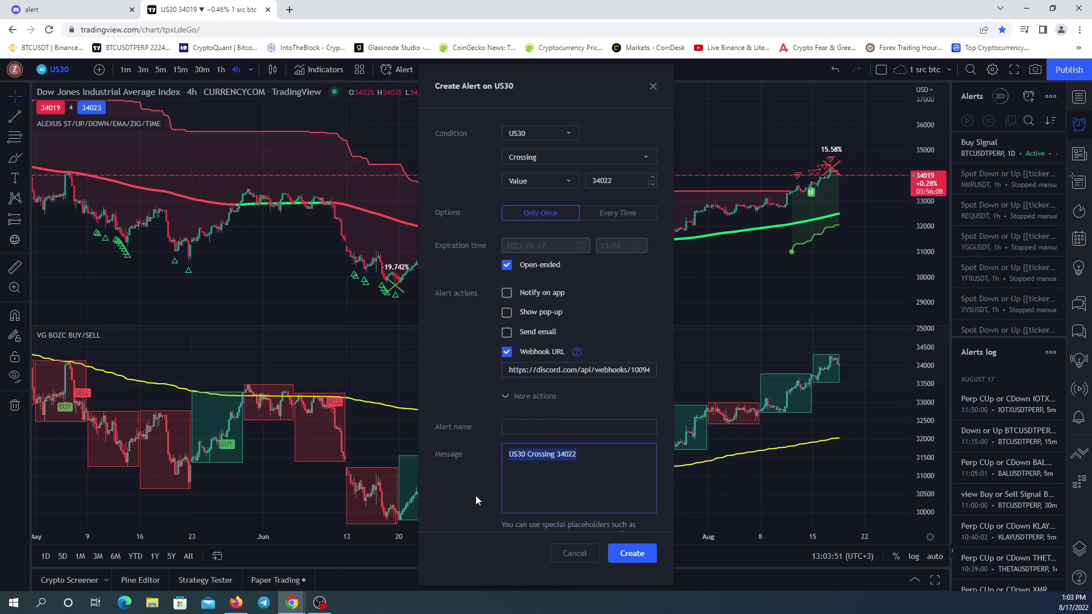
pyautogui.press('BackSpace')
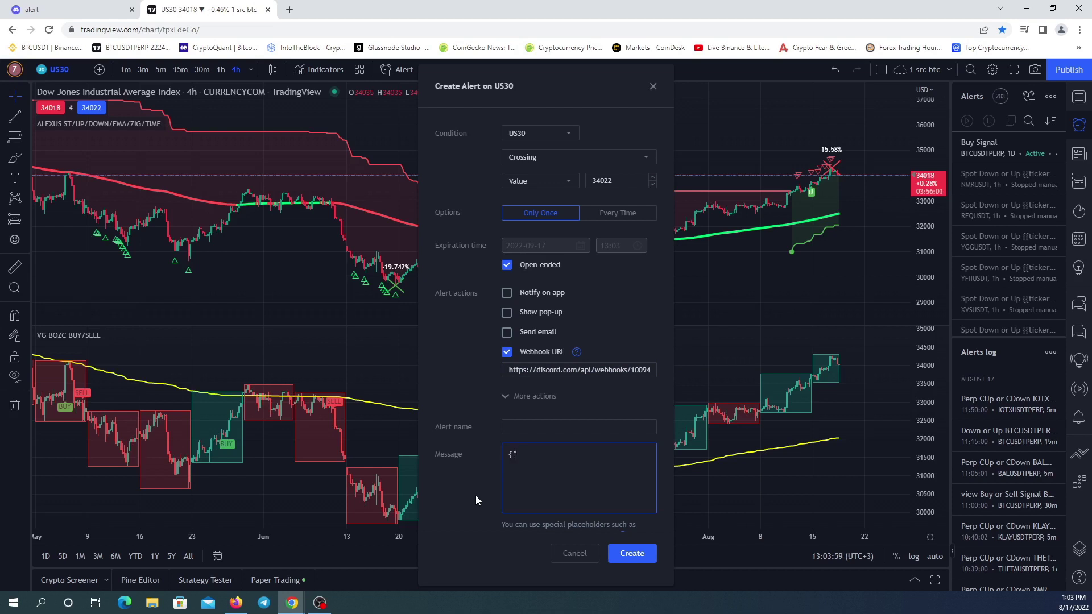
pyautogui.write('{ "content" : "')
pyautogui.write('Buy"')
pyautogui.click(629, 180)
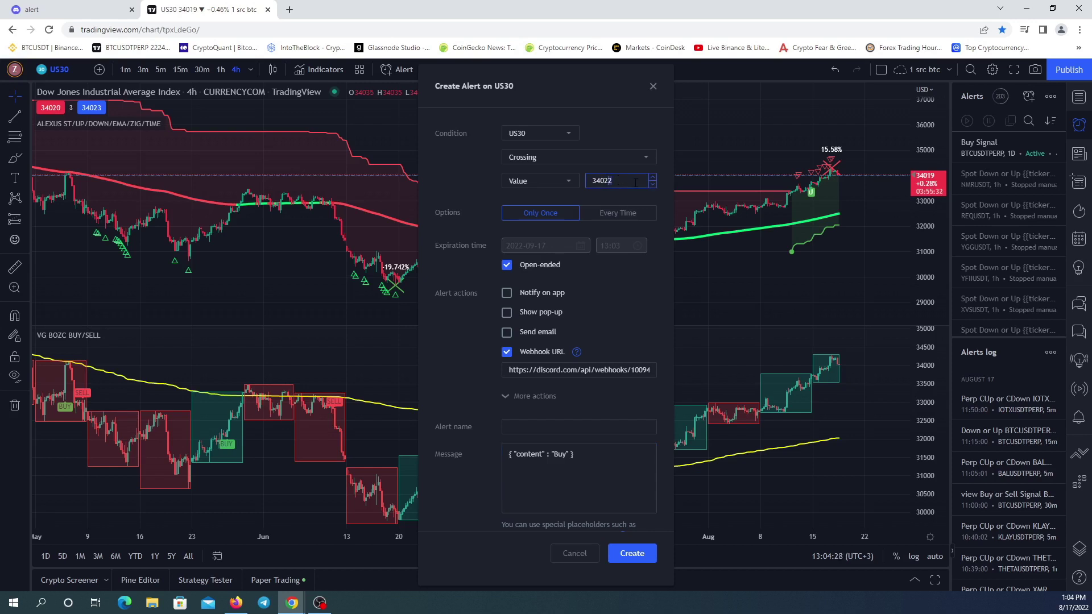
pyautogui.write('0')
pyautogui.press('Return')
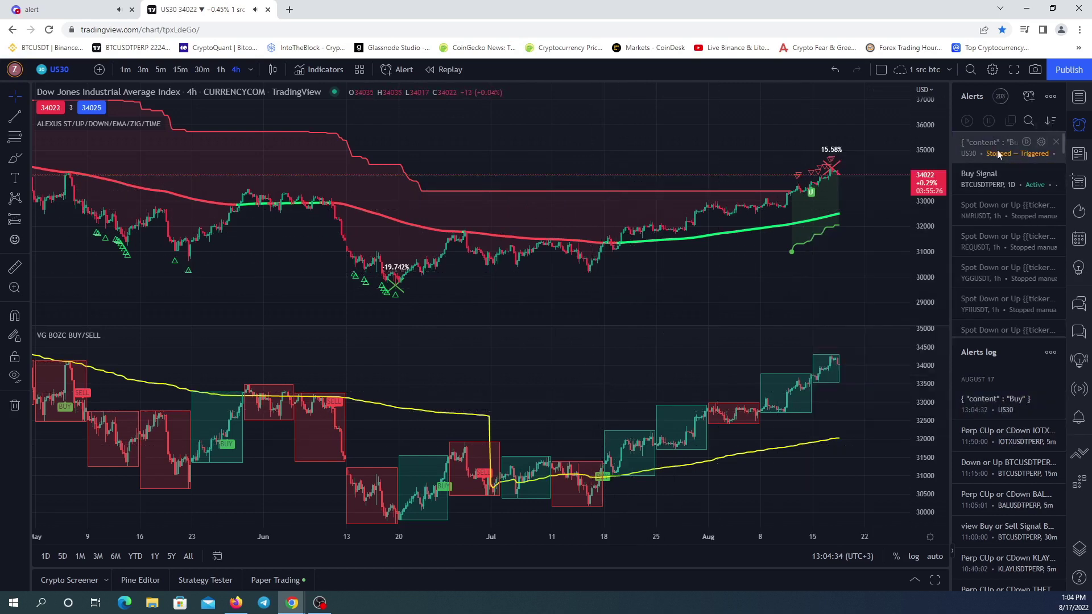
# View the Buy message posted in Discord's #alert channel, then return to TradingView
pyautogui.click(60, 11)
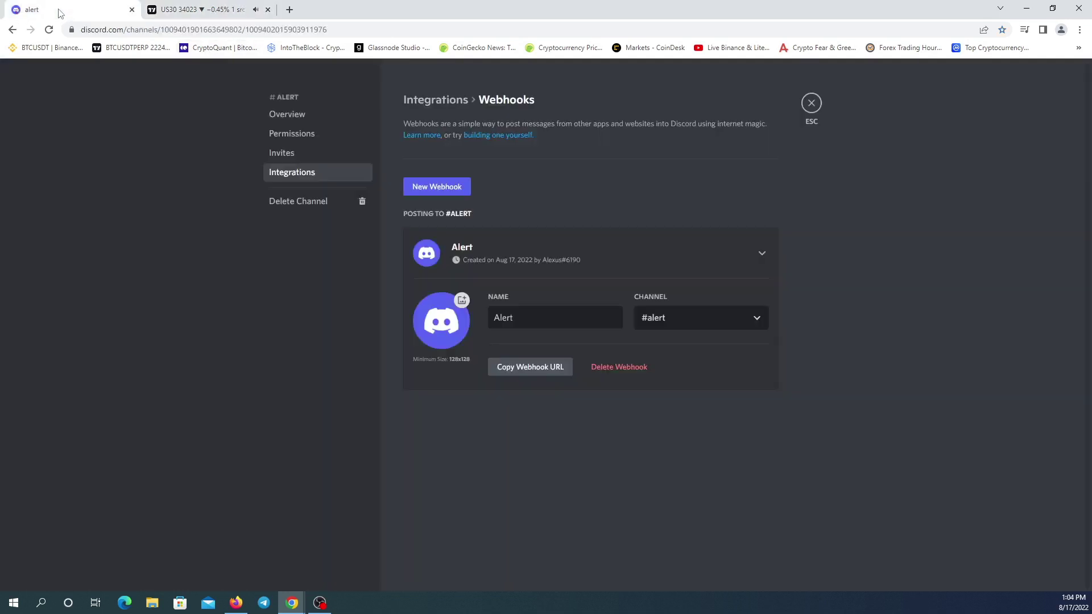
pyautogui.click(819, 95)
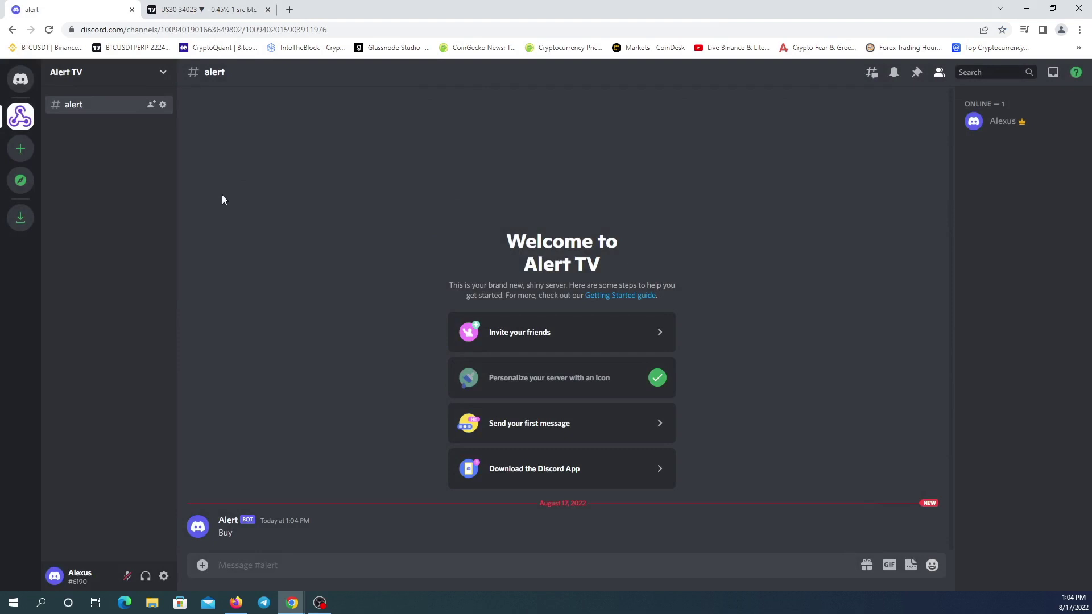
pyautogui.click(190, 10)
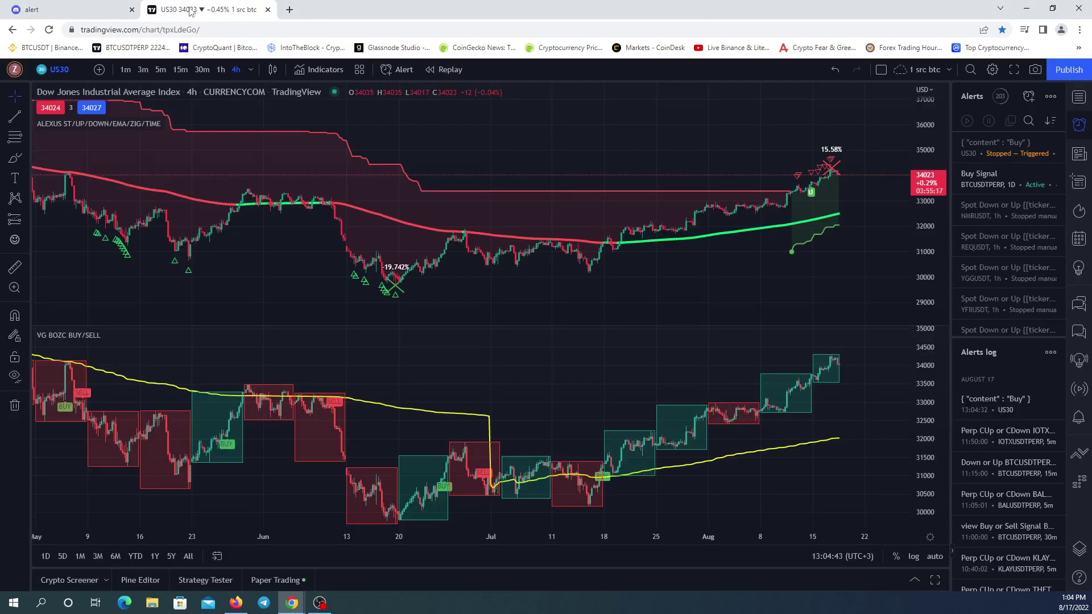
# Copy the { "content" : "Buy" } message from the triggered US30 alert
pyautogui.click(1042, 142)
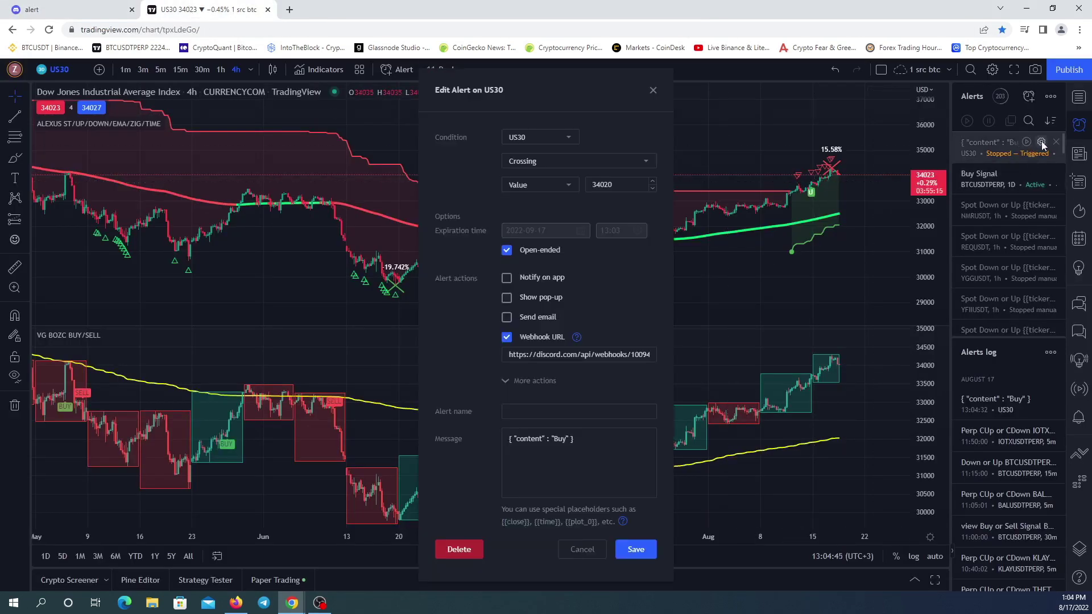
pyautogui.moveTo(584, 465); pyautogui.dragTo(507, 464)
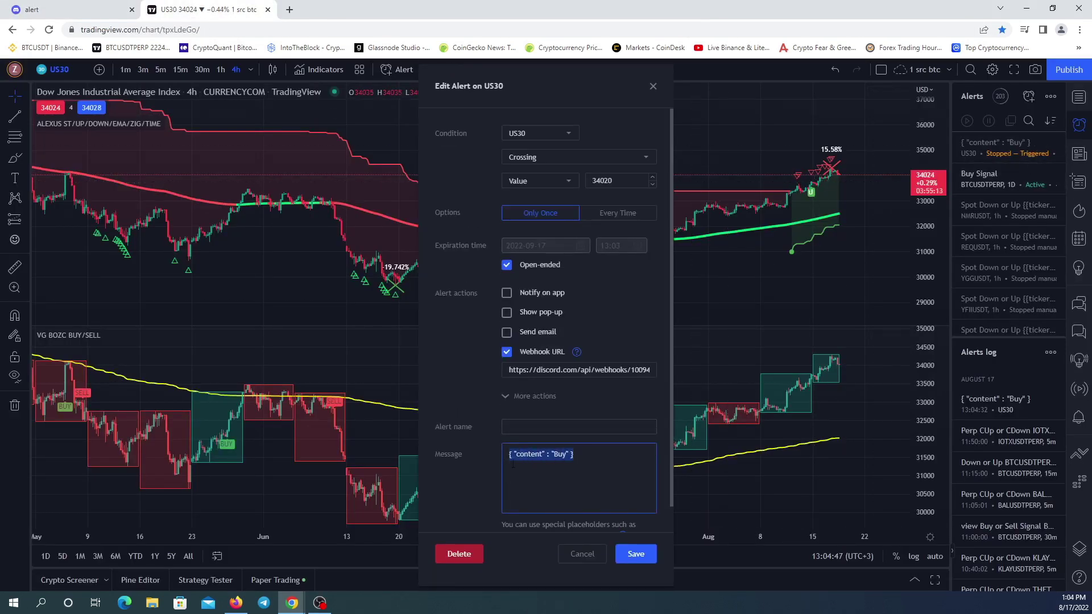
pyautogui.rightClick(533, 458)
pyautogui.click(572, 317)
pyautogui.click(653, 87)
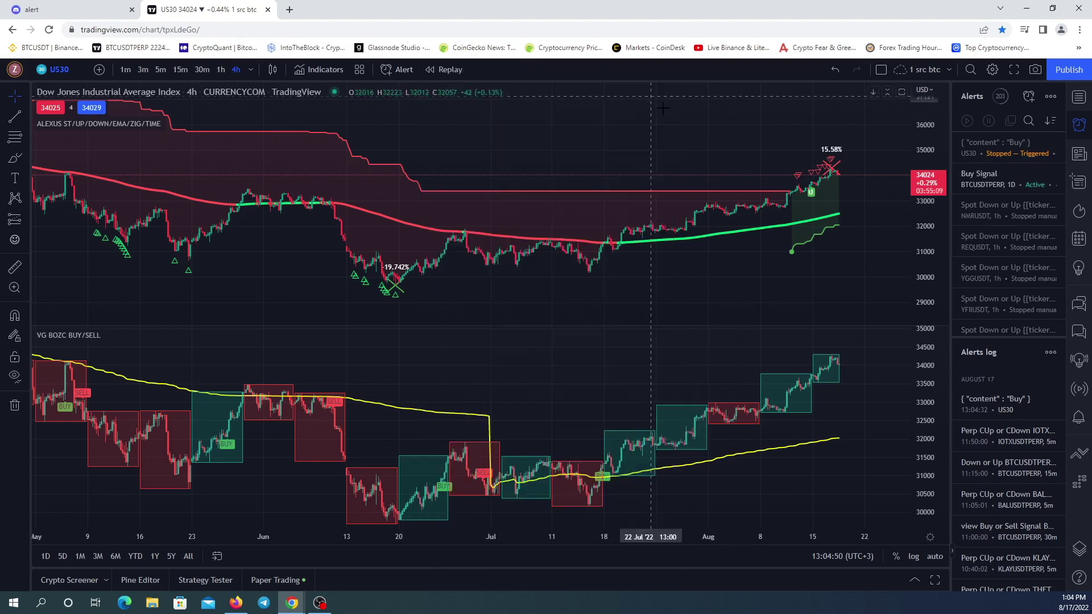
# Start another US30 alert and paste { "content" : "Buy" } as its message
pyautogui.click(1028, 98)
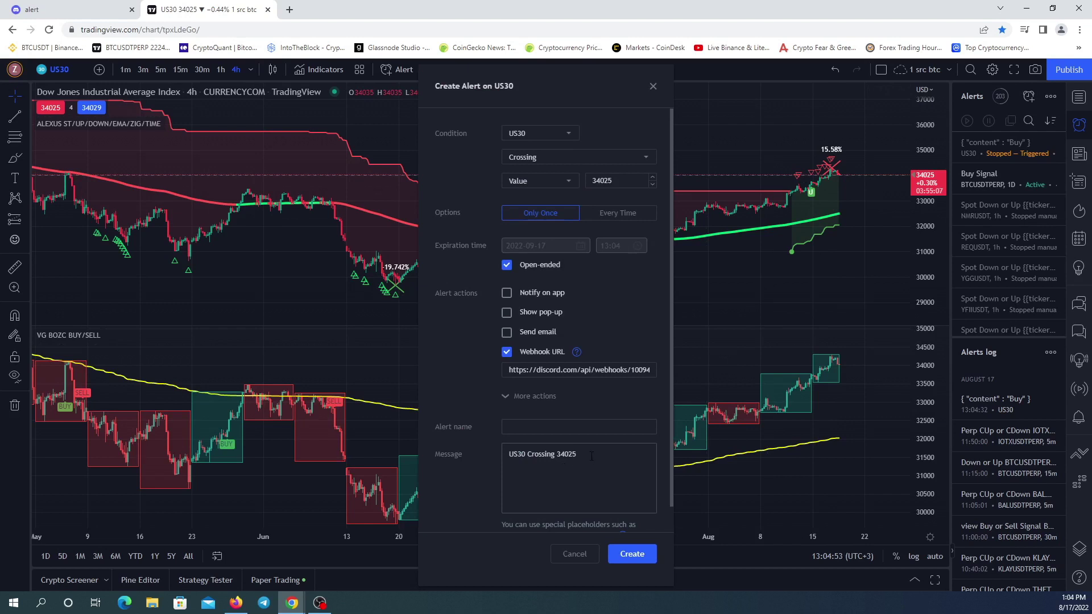
pyautogui.moveTo(592, 456); pyautogui.dragTo(469, 455)
pyautogui.rightClick(519, 466)
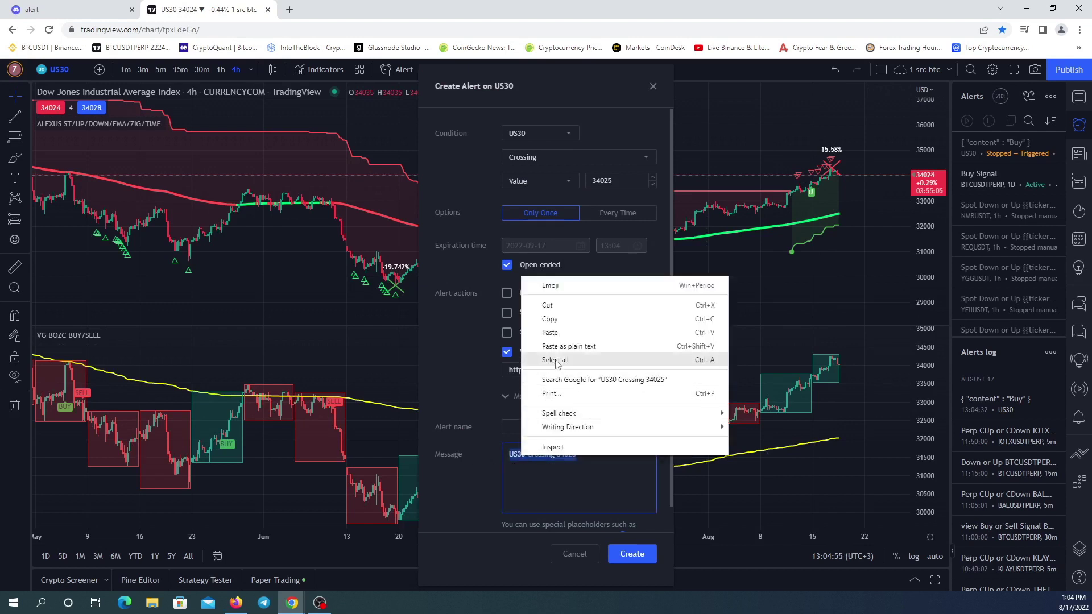
pyautogui.click(560, 340)
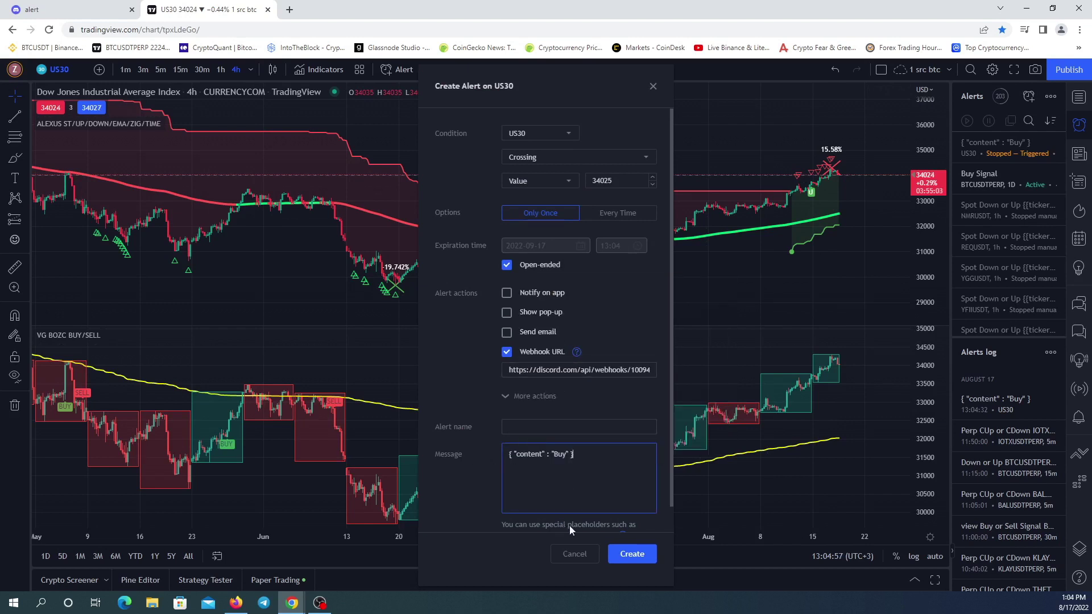
pyautogui.scroll(-1, 605, 508)
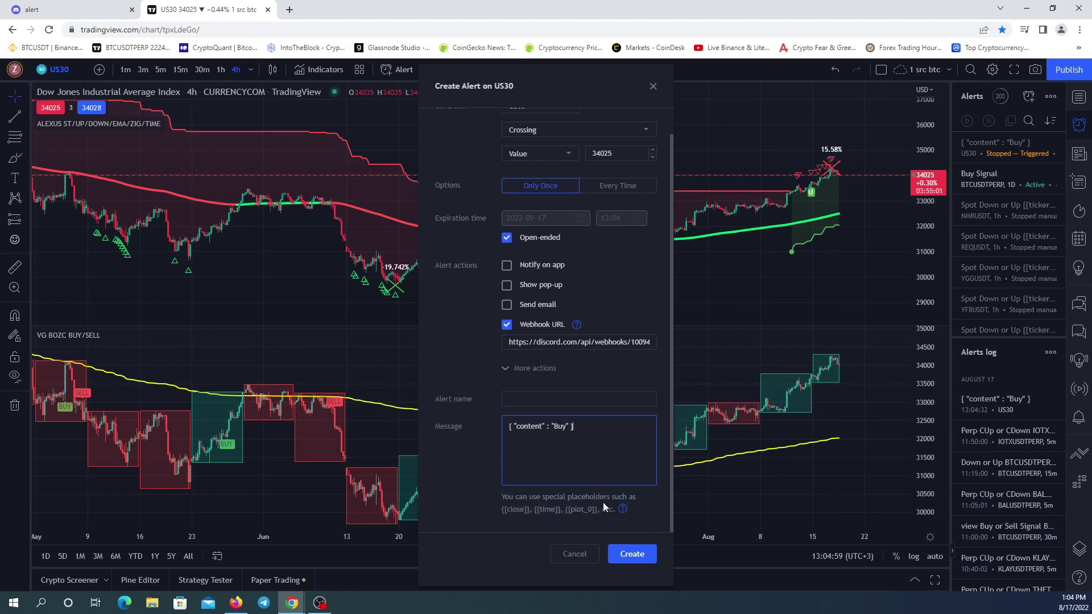
pyautogui.click(623, 510)
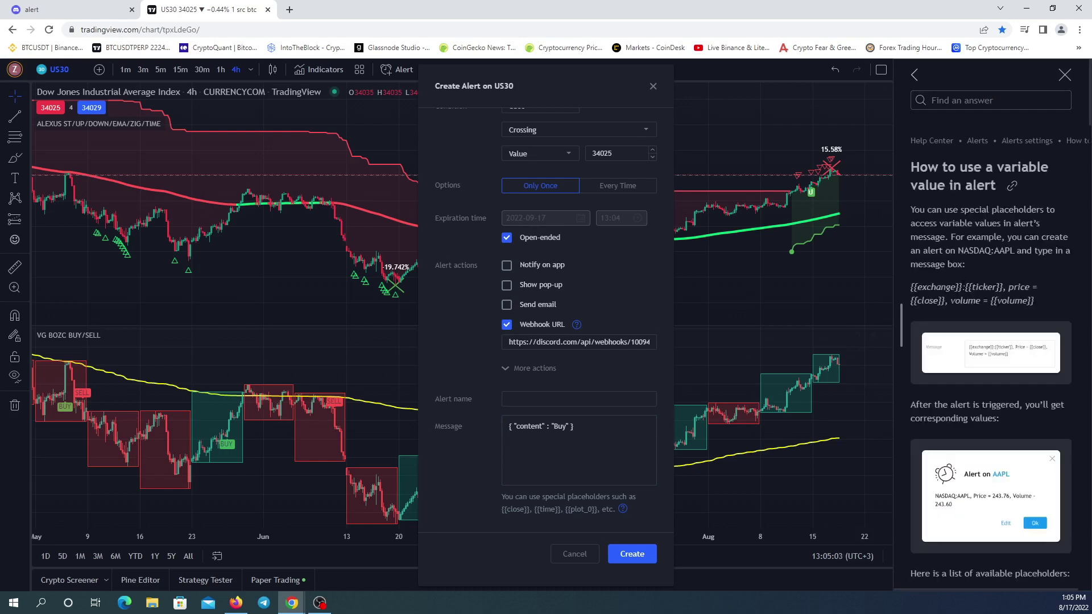
# Copy the help example {{exchange}}:{{ticker}}, price = {{close}} and add '1 min' after Buy
pyautogui.moveTo(962, 287); pyautogui.dragTo(954, 288)
pyautogui.moveTo(1004, 287); pyautogui.dragTo(917, 288)
pyautogui.rightClick(917, 288)
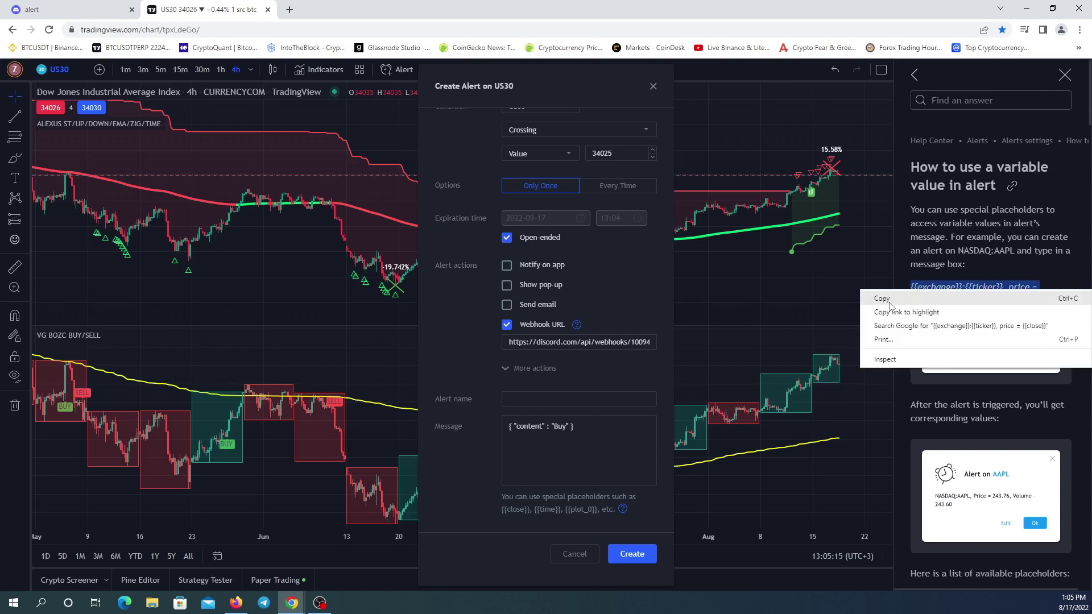
pyautogui.click(939, 297)
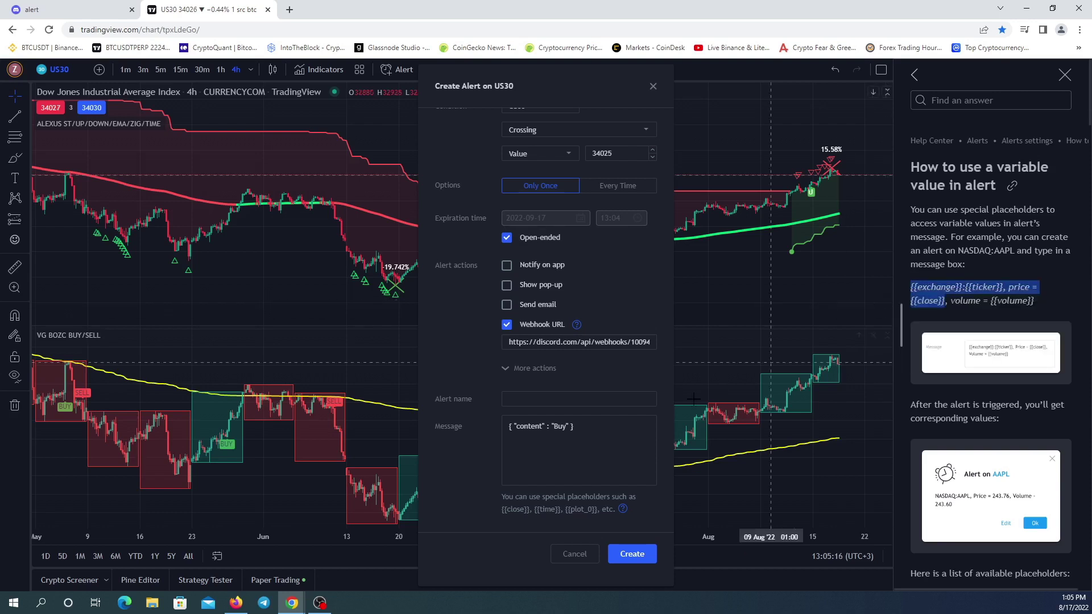
pyautogui.click(567, 426)
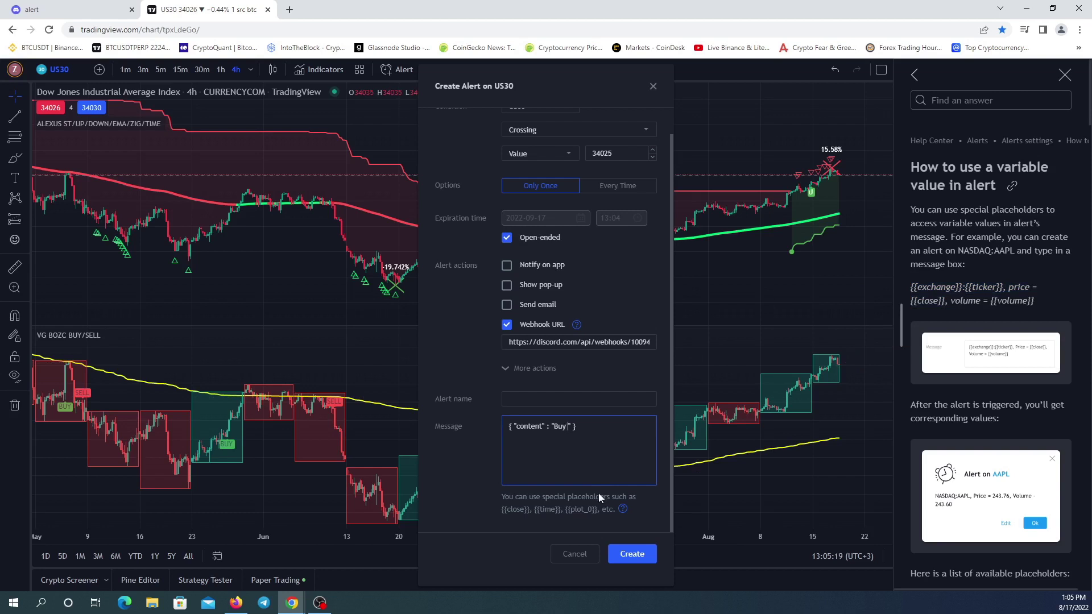
pyautogui.write('1 min')
# Paste the {{exchange}}:{{ticker}}, price = {{close}} placeholders into the alert message after 'Buy 1 min'
pyautogui.rightClick(589, 429)
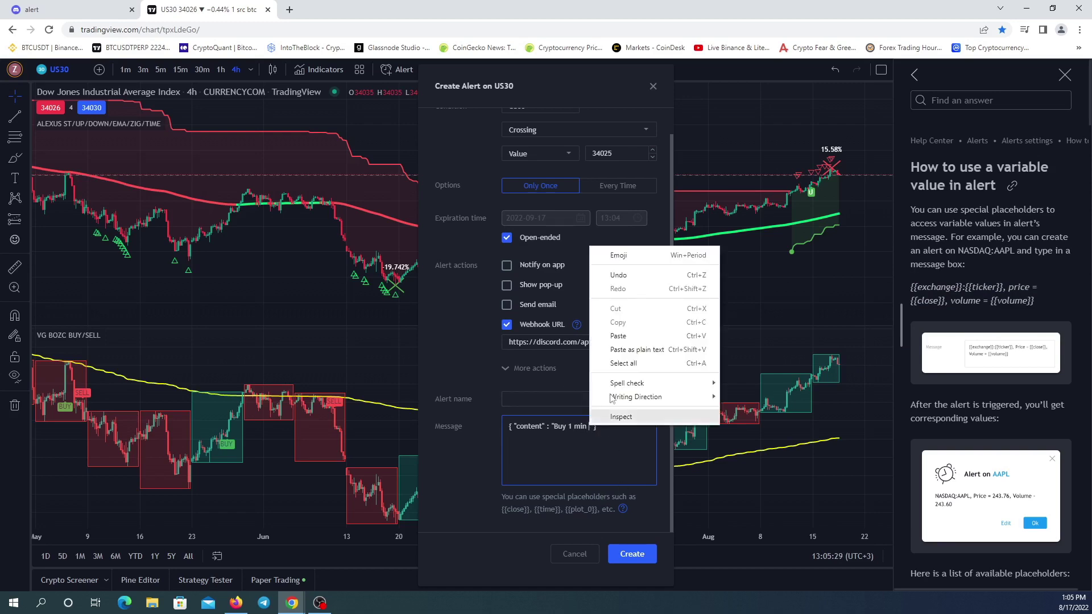
pyautogui.click(649, 341)
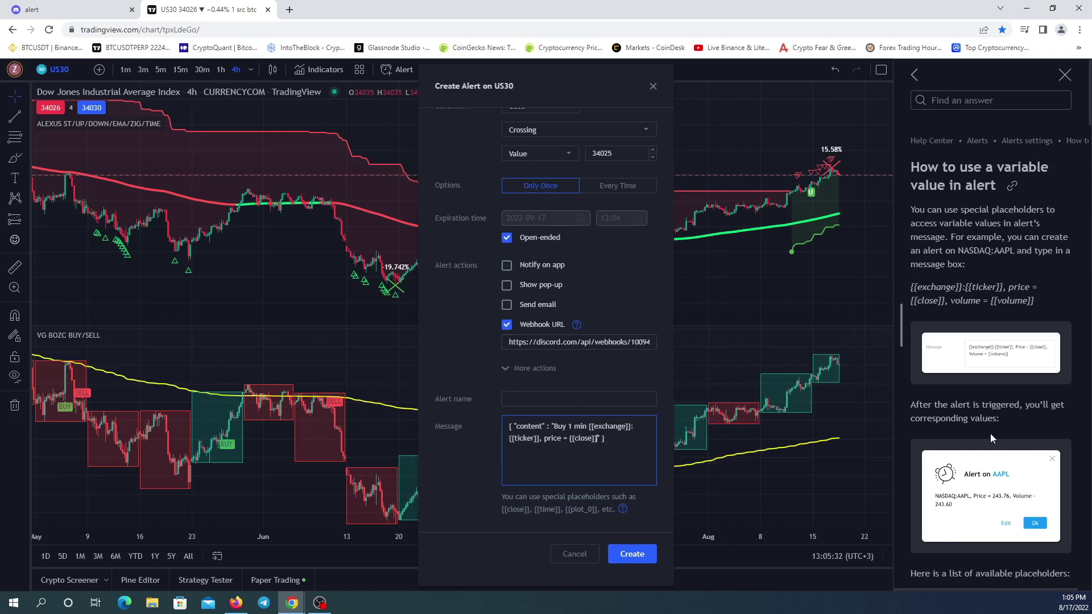
pyautogui.scroll(-6, 991, 433)
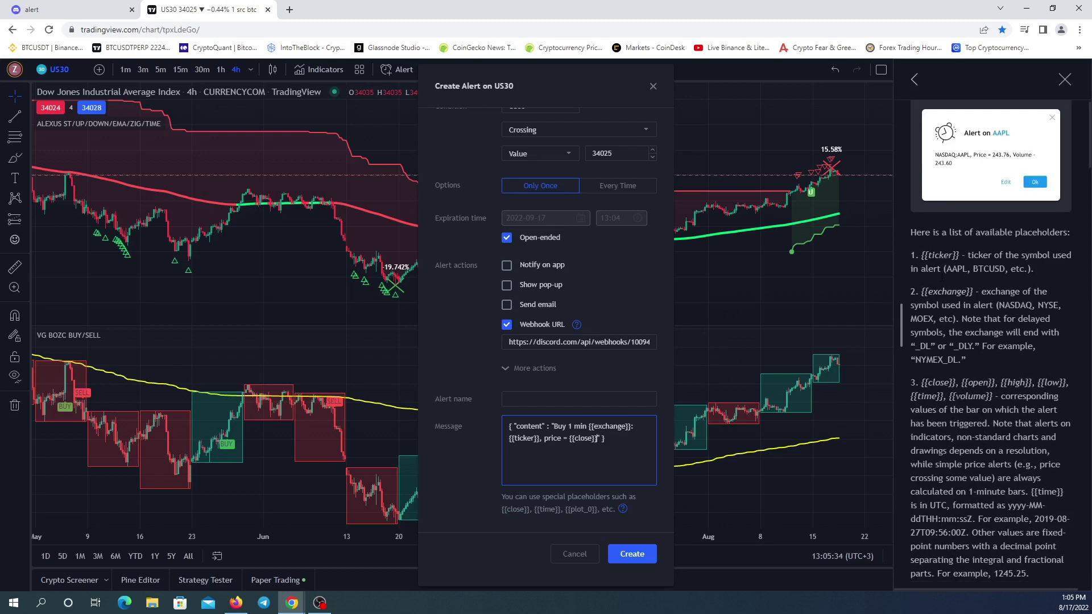
pyautogui.scroll(-2, 966, 302)
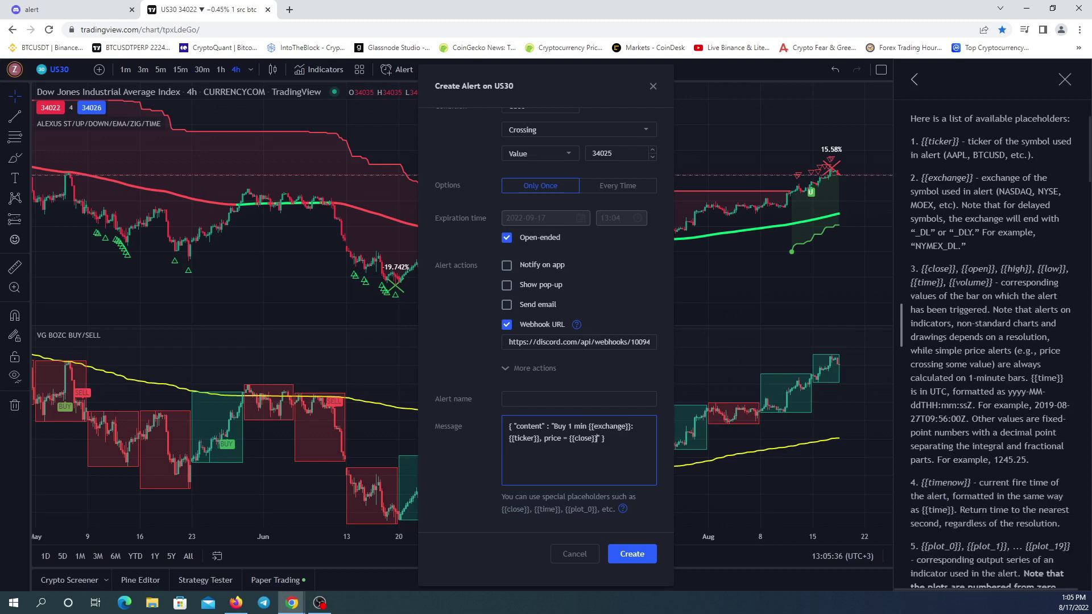
# Copy the {{time}} placeholder from the help article and add 'Time =' after {{close}}
pyautogui.moveTo(943, 283); pyautogui.dragTo(910, 283)
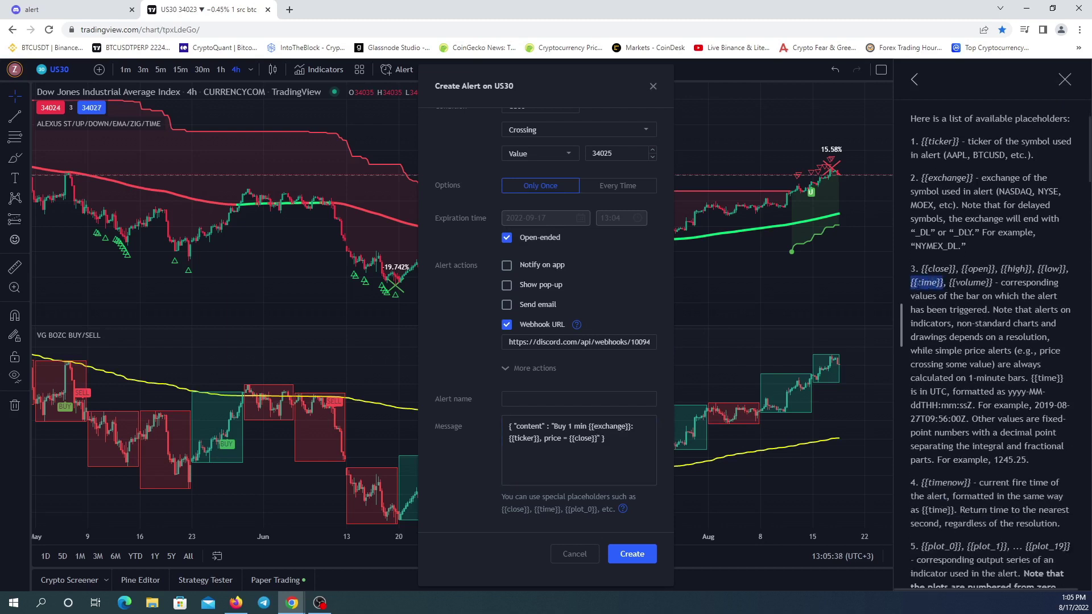
pyautogui.rightClick(922, 289)
pyautogui.click(942, 295)
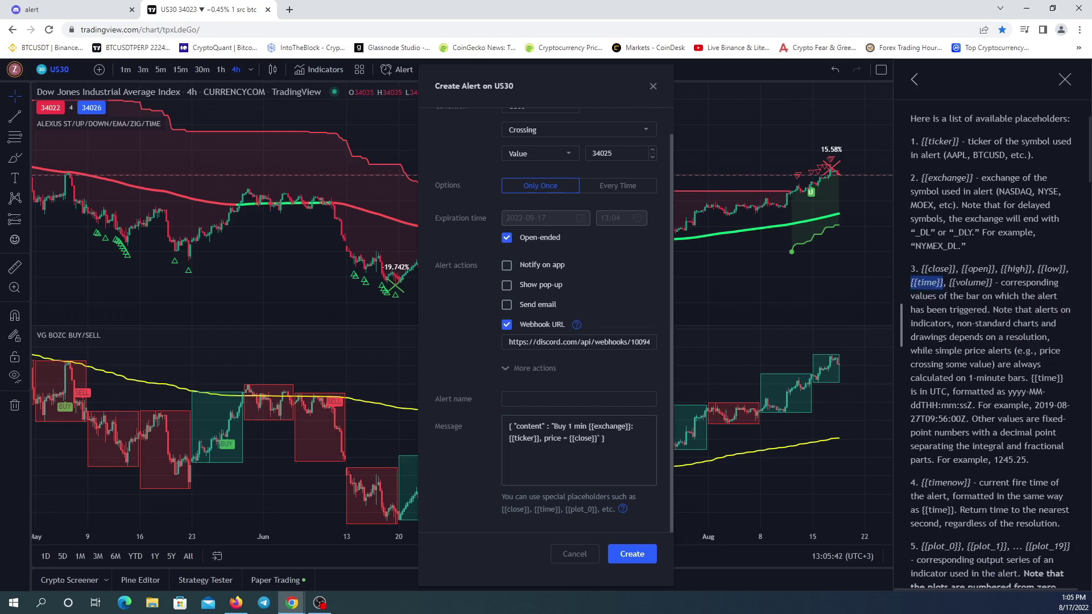
pyautogui.click(597, 438)
pyautogui.write('Time =')
# Paste {{time}} after 'Time =', close the help article, and set the crossing value to 34023
pyautogui.rightClick(621, 444)
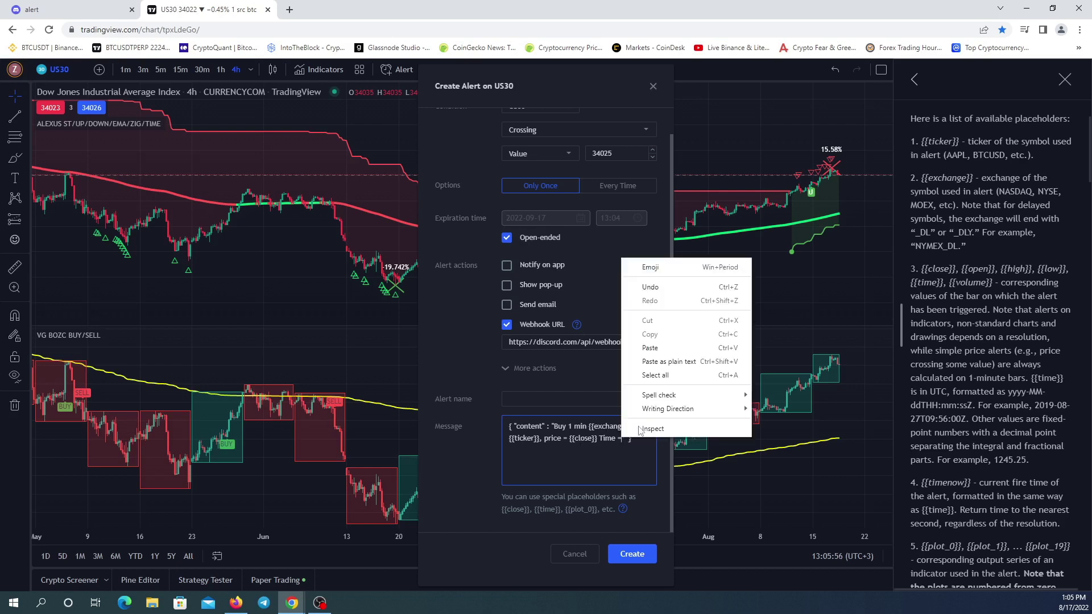
pyautogui.click(665, 346)
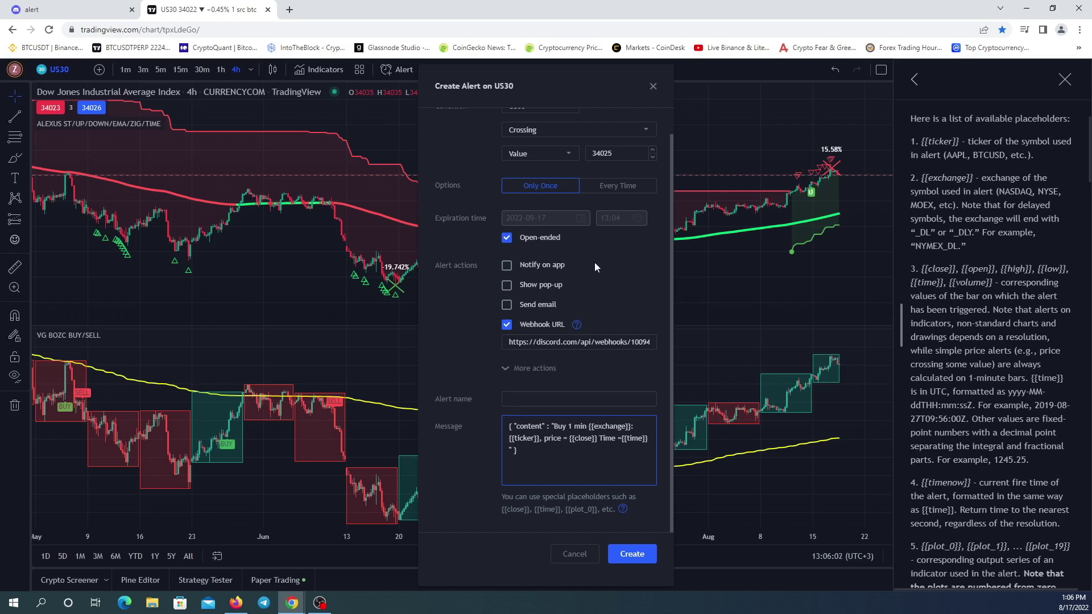
pyautogui.scroll(1, 590, 426)
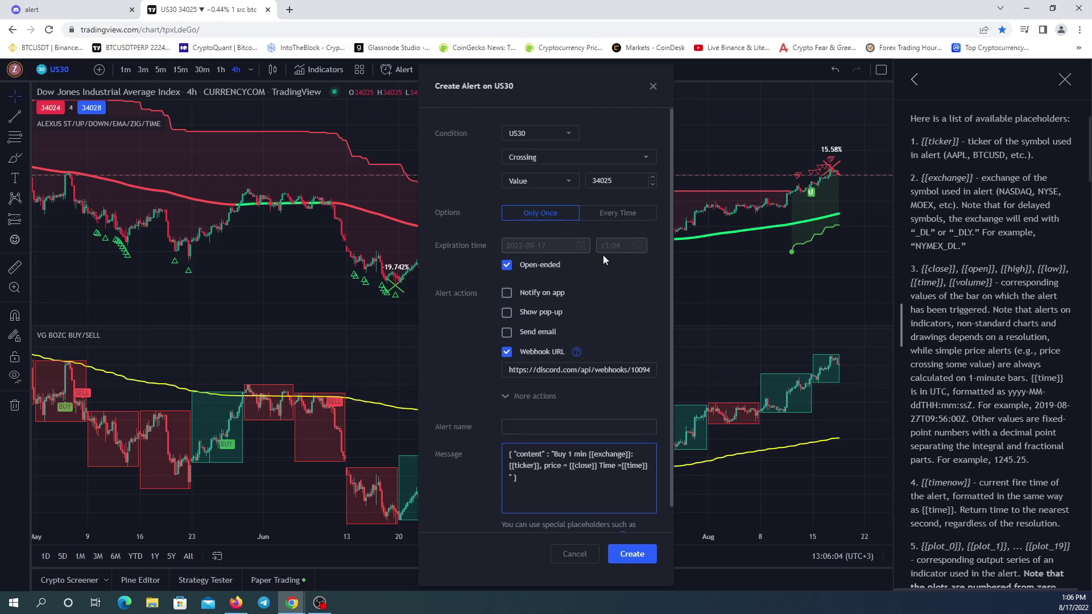
pyautogui.click(1065, 79)
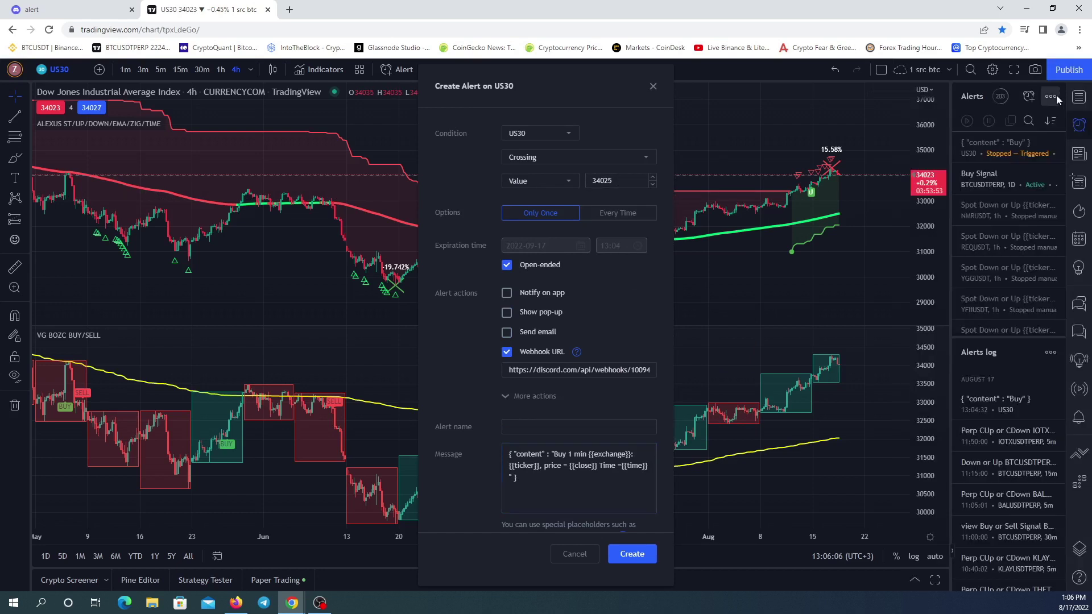
pyautogui.click(633, 182)
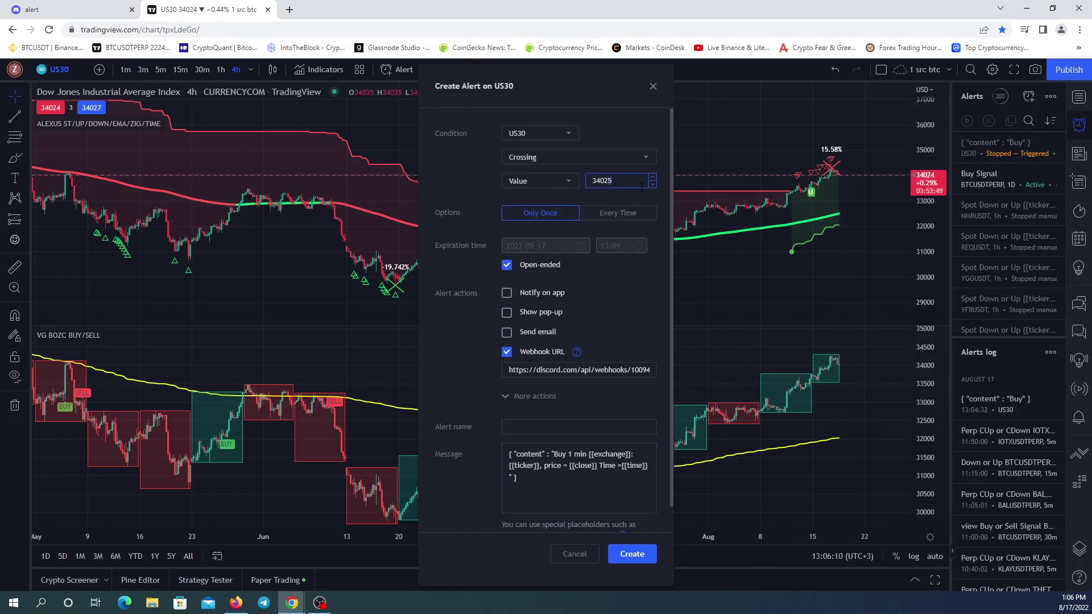
pyautogui.write('3')
# Create the alert and check Discord's #alert channel for the posted Buy 1 min message
pyautogui.click(574, 554)
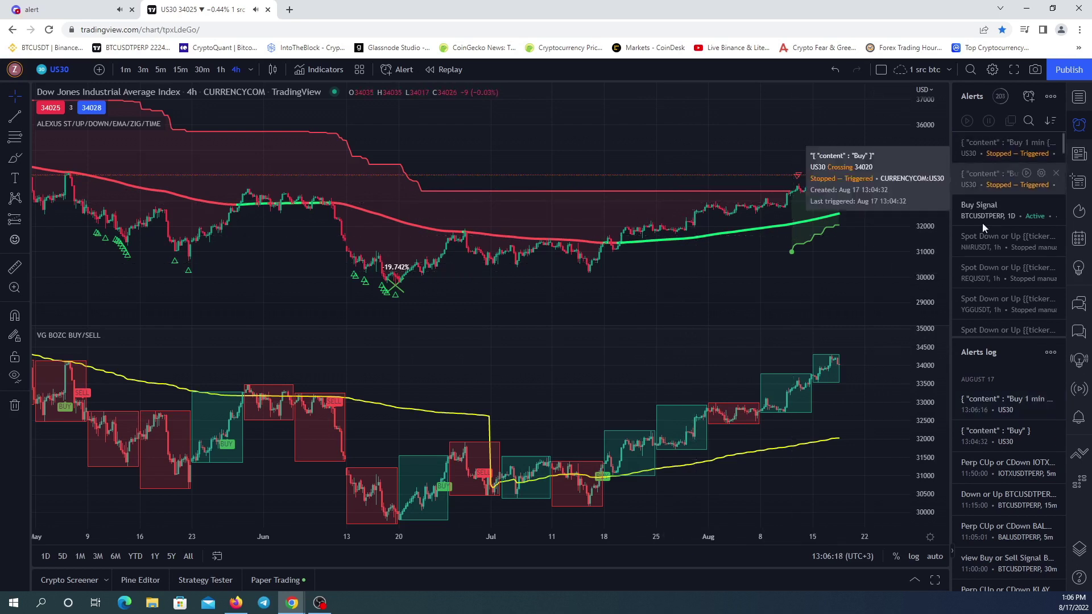
pyautogui.moveTo(1014, 408)
pyautogui.click(68, 9)
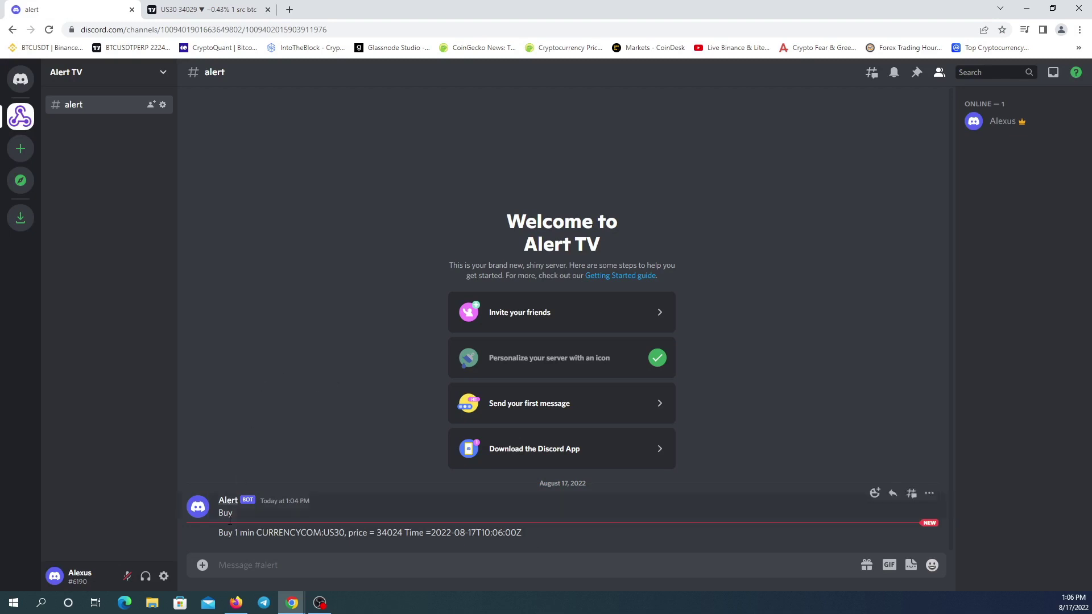
# Switch to the Firefox window showing Discord's registration page
pyautogui.click(237, 603)
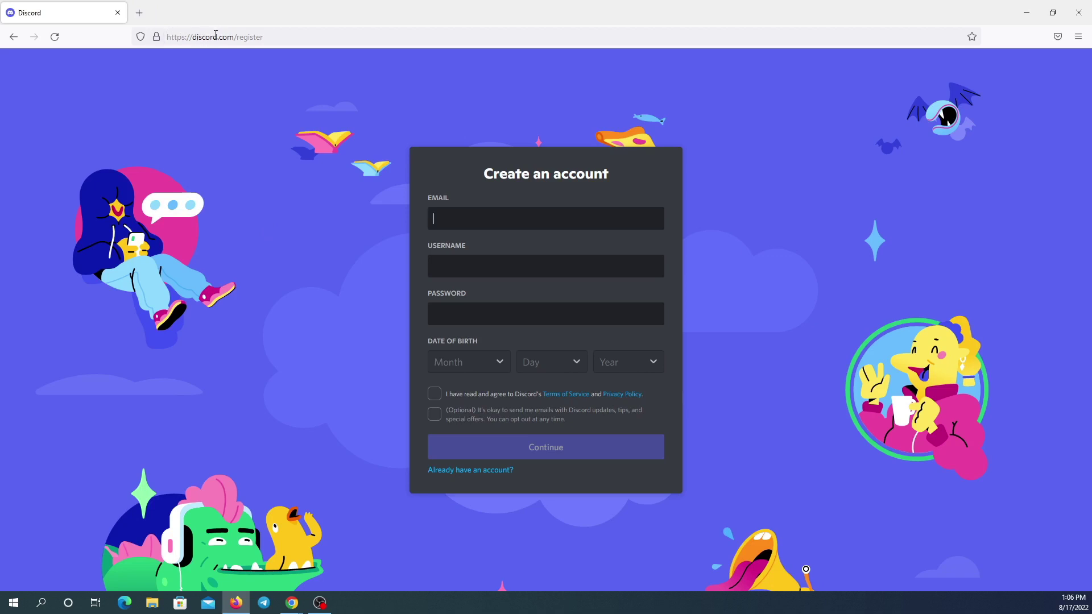
# Search Google for 'discord developer webhook' in a new tab and open the Developer Portal webhook docs
pyautogui.click(142, 16)
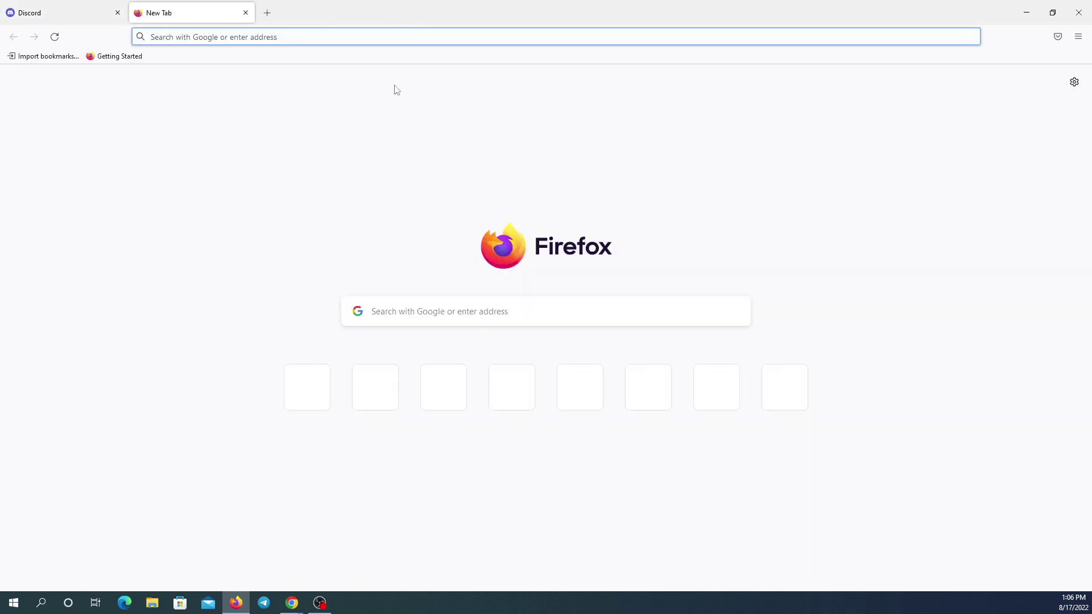
pyautogui.write('dis')
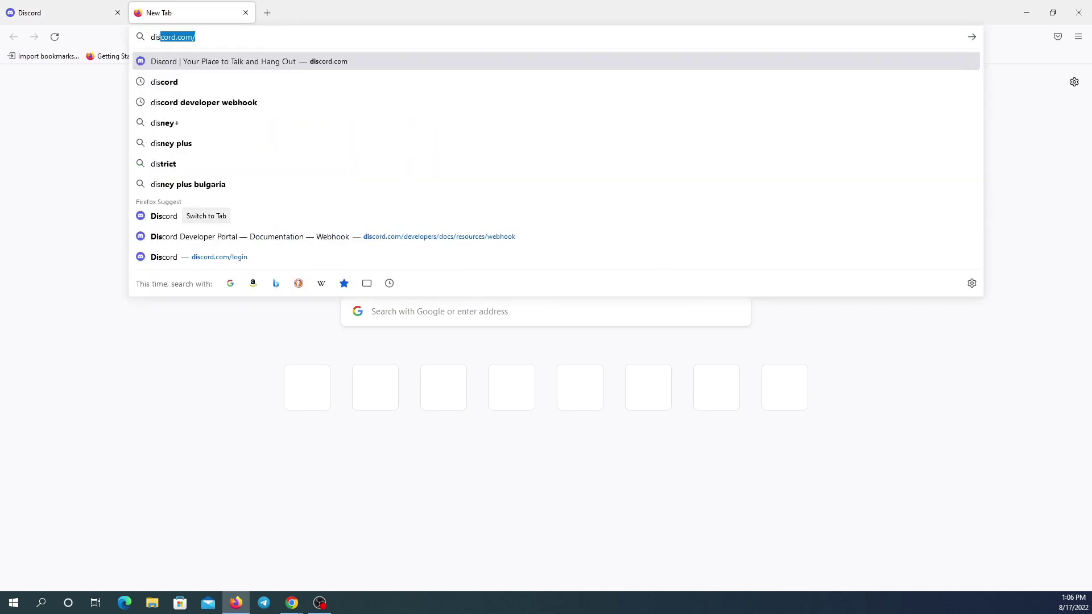
pyautogui.write('cord')
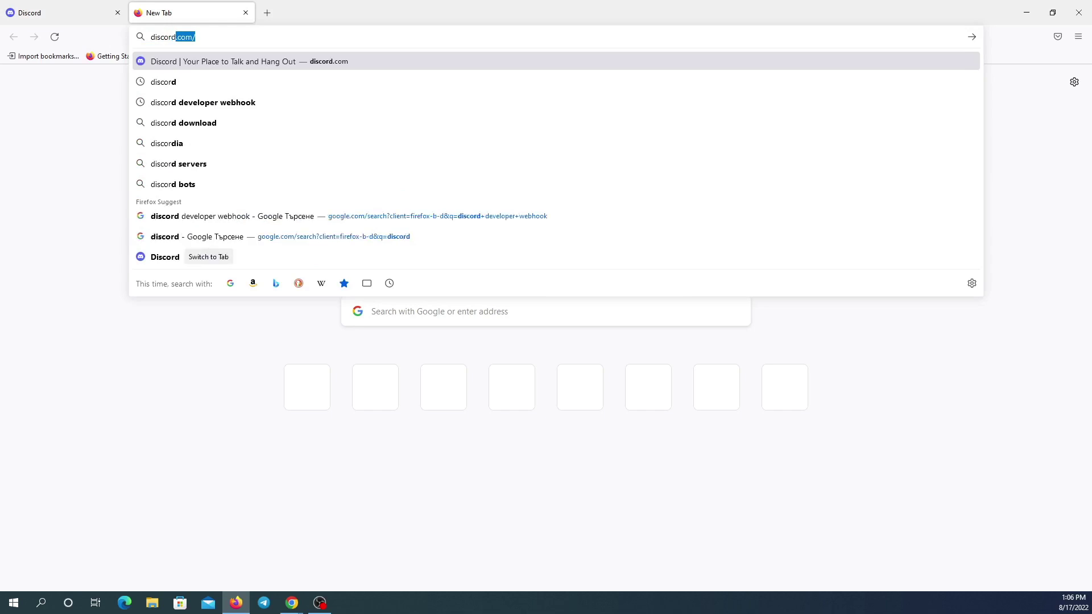
pyautogui.press('BackSpace')
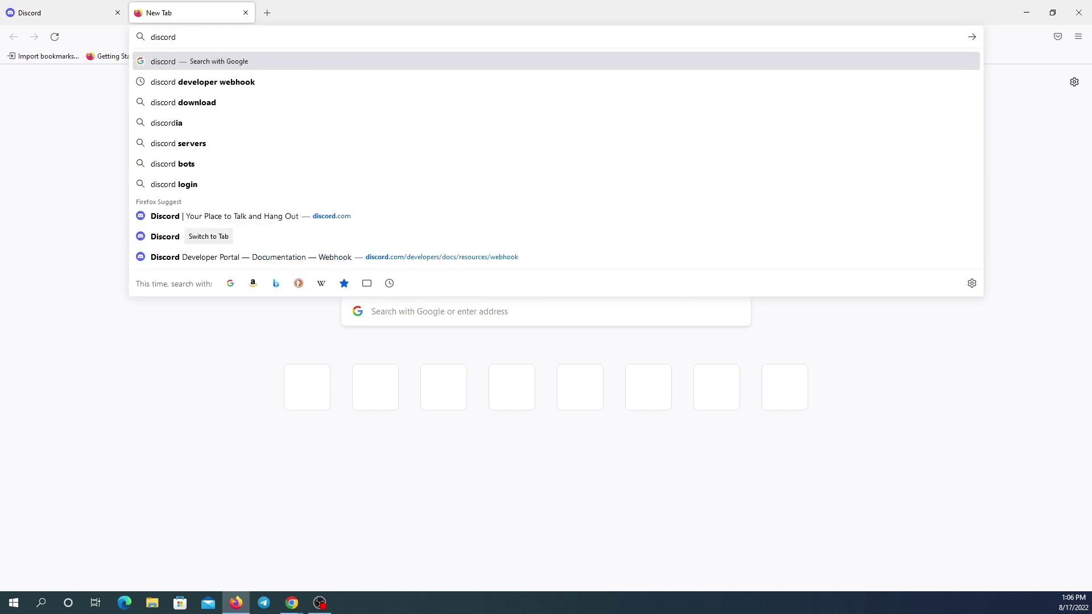
pyautogui.write('devel')
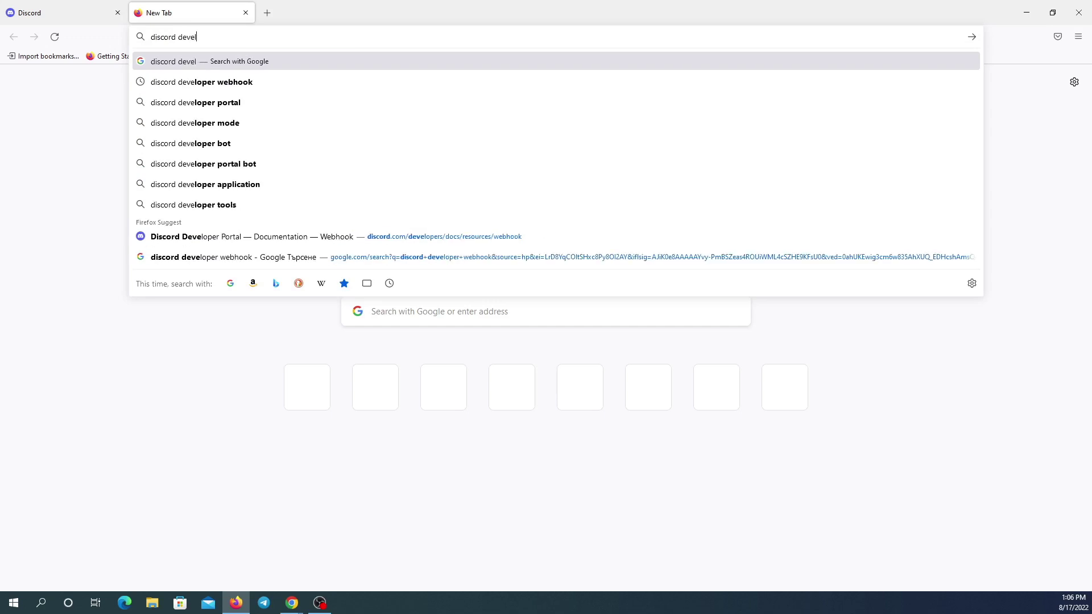
pyautogui.write('op')
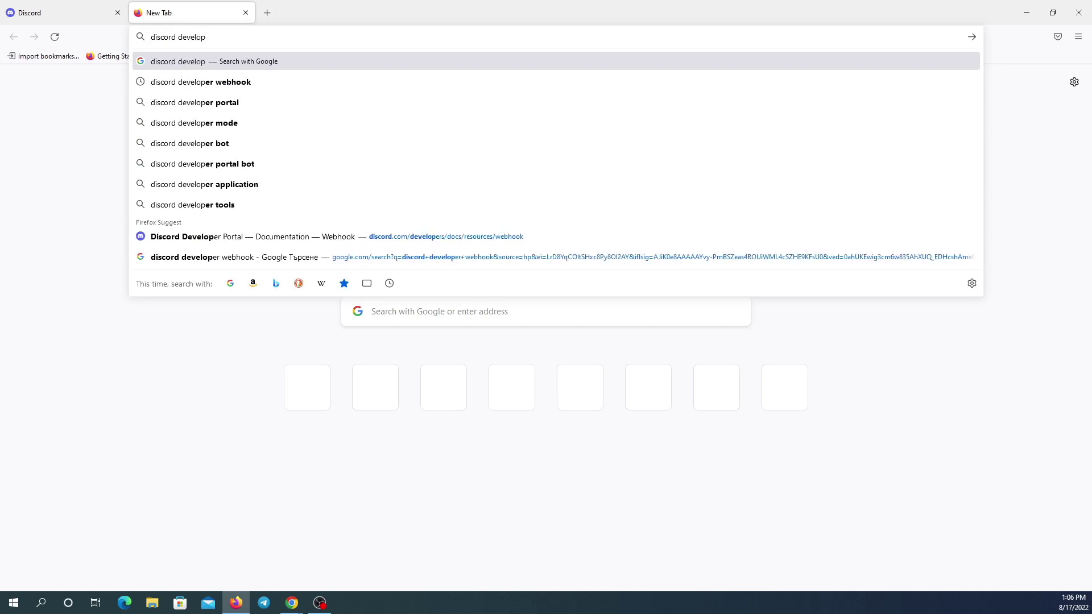
pyautogui.write('er ')
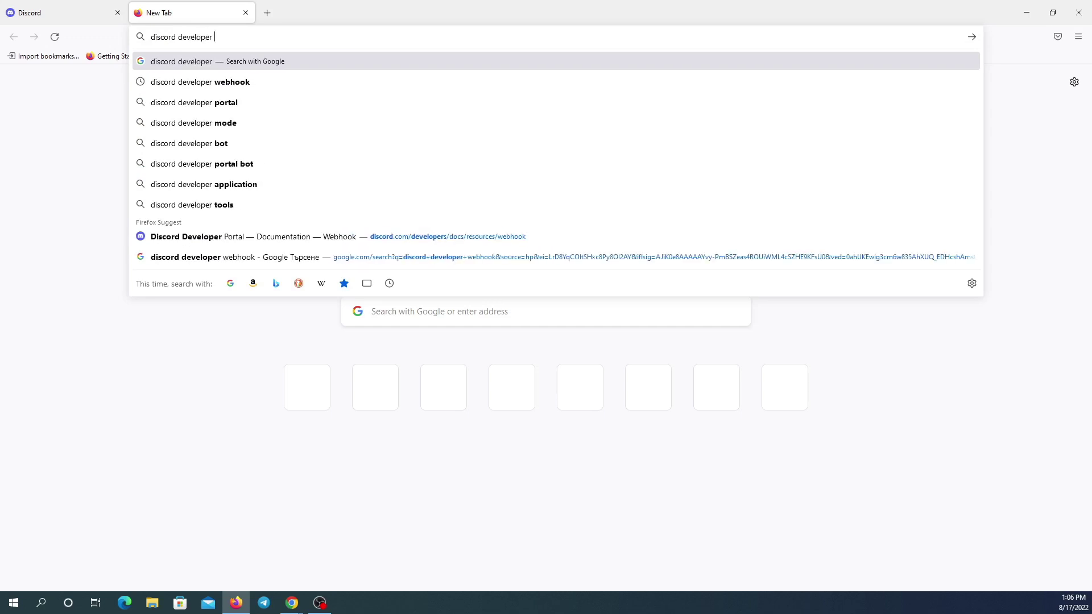
pyautogui.write('we')
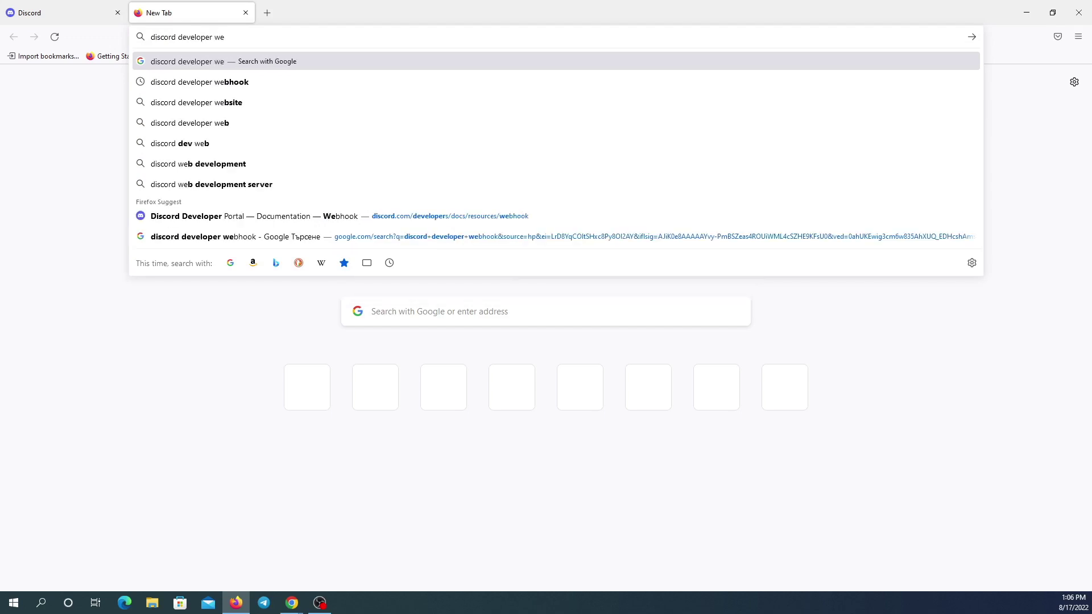
pyautogui.write('bhook')
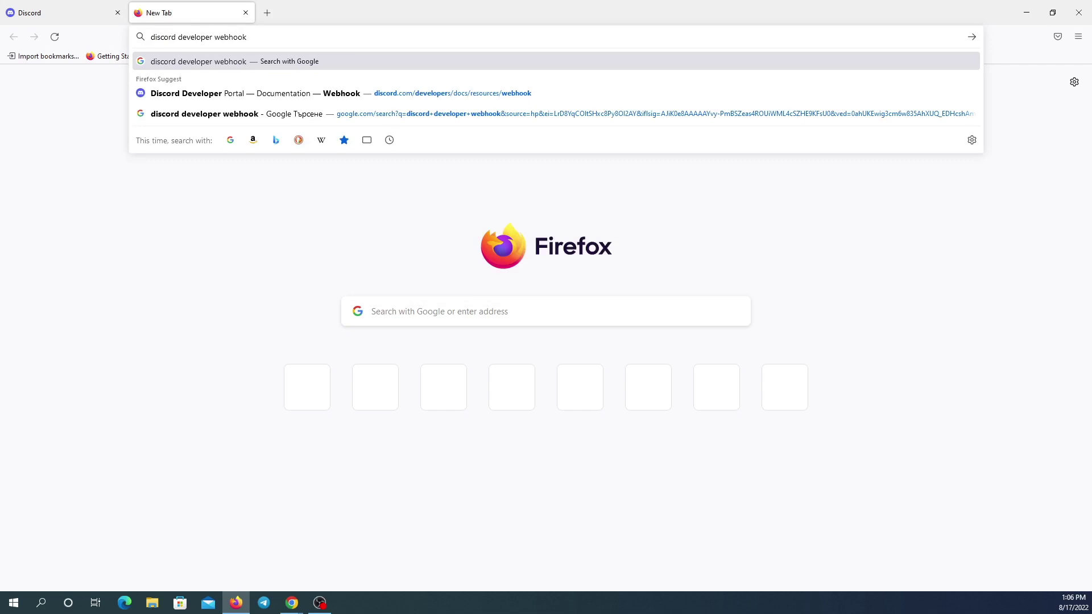
pyautogui.press('Return')
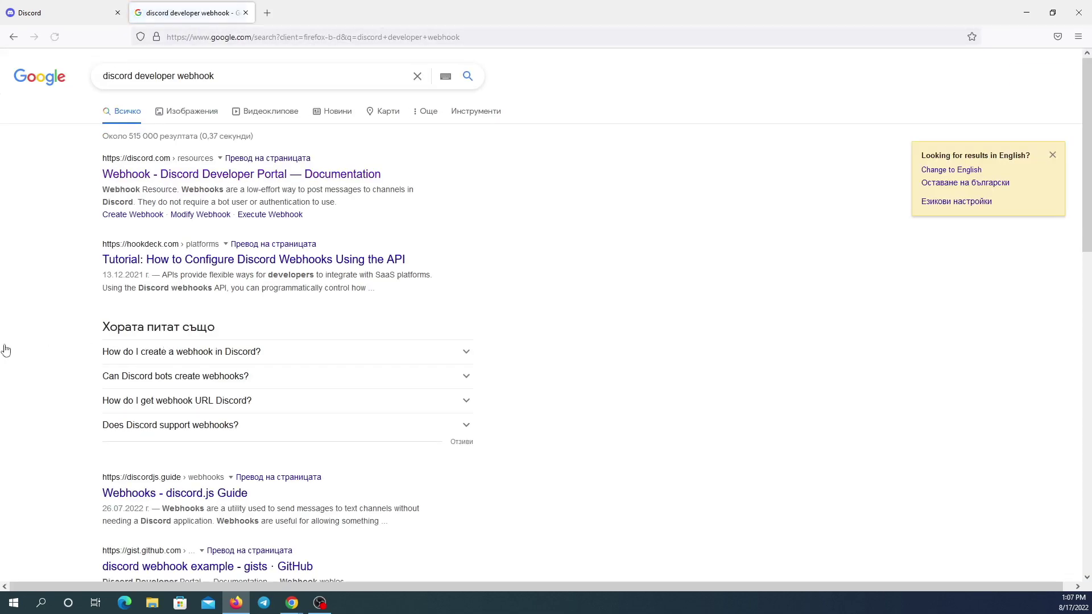
pyautogui.click(203, 175)
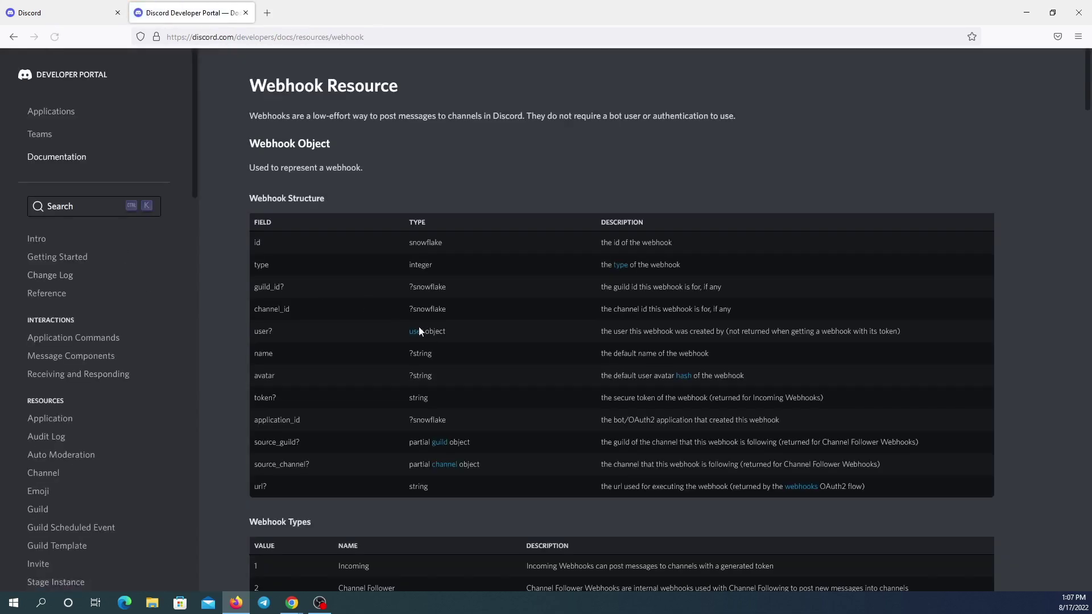
# Scroll to Execute Webhook's JSON/Form Params and select the 'content' parameter
pyautogui.scroll(-10, 318, 380)
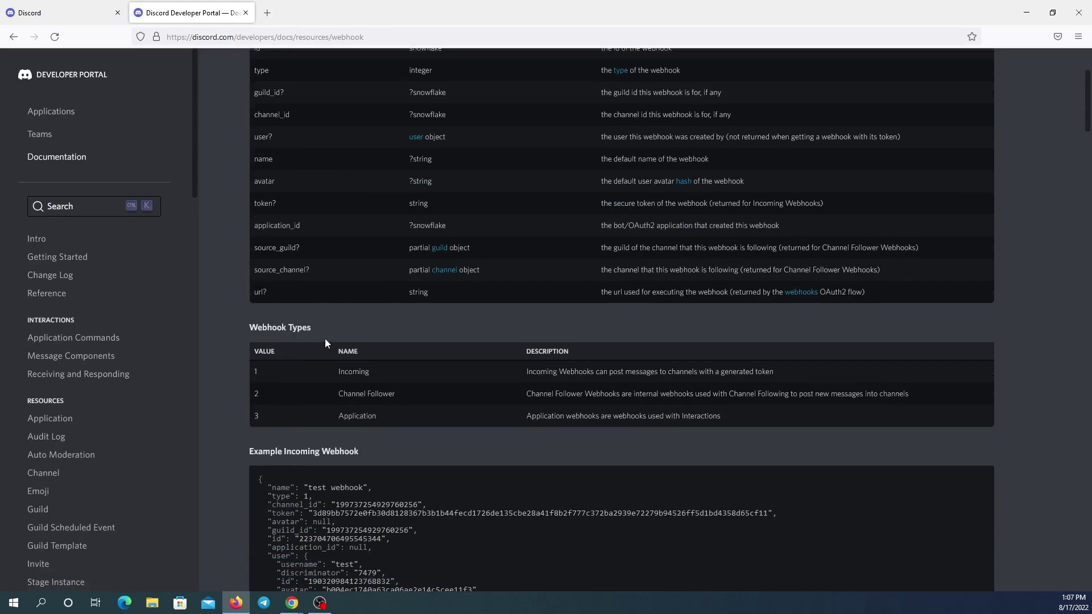
pyautogui.scroll(5, 342, 362)
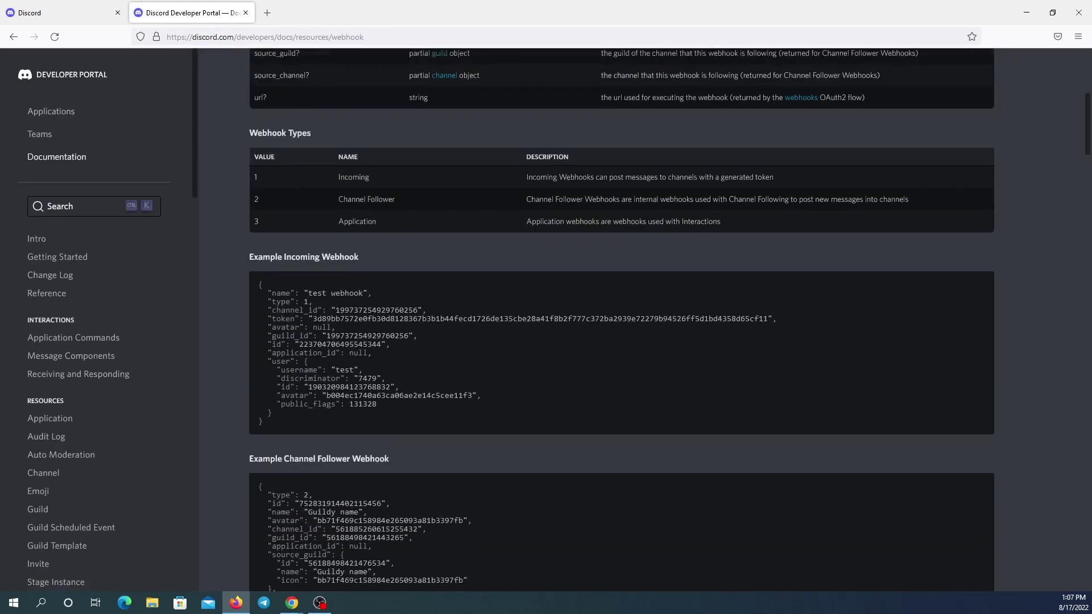
pyautogui.scroll(-13, 341, 362)
pyautogui.scroll(-17, 342, 362)
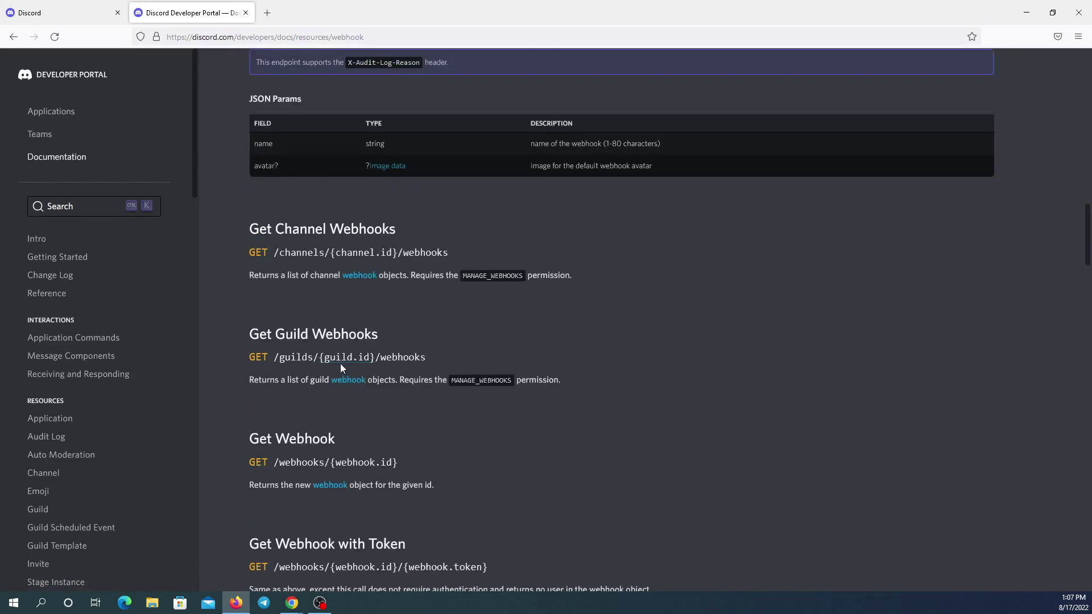
pyautogui.scroll(-10, 339, 375)
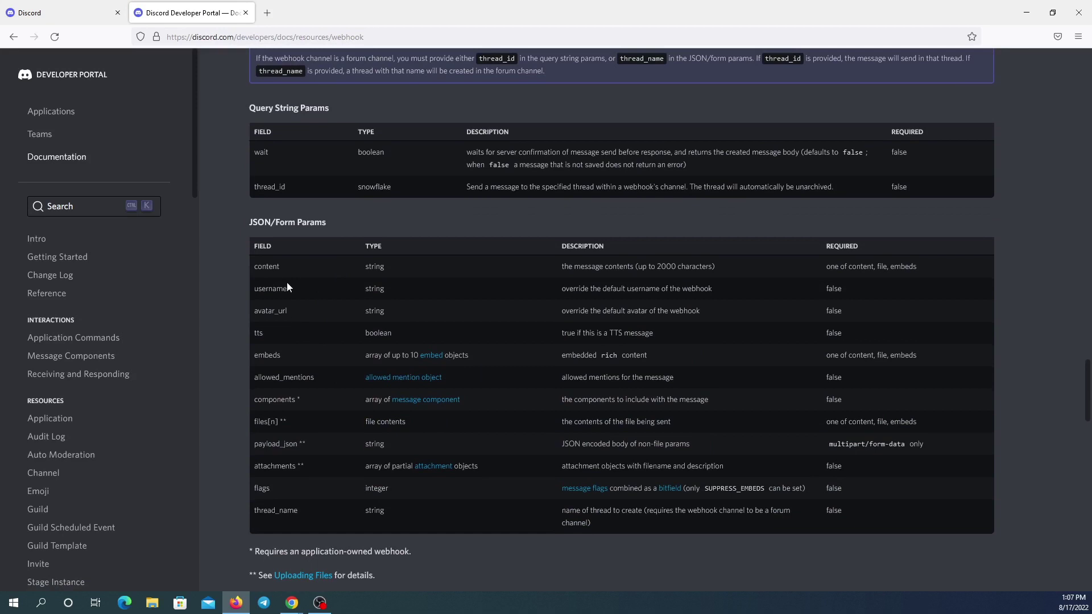
pyautogui.moveTo(280, 266); pyautogui.dragTo(273, 266)
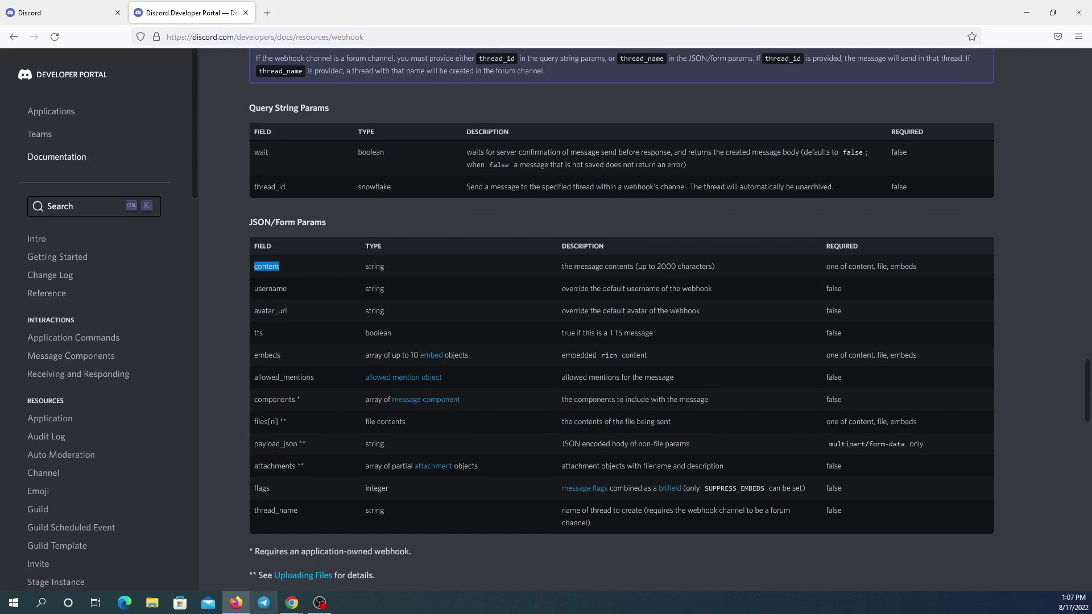
# Open the US30 alert for editing in TradingView, select 'content' in its message, and return to the docs
pyautogui.moveTo(239, 608)
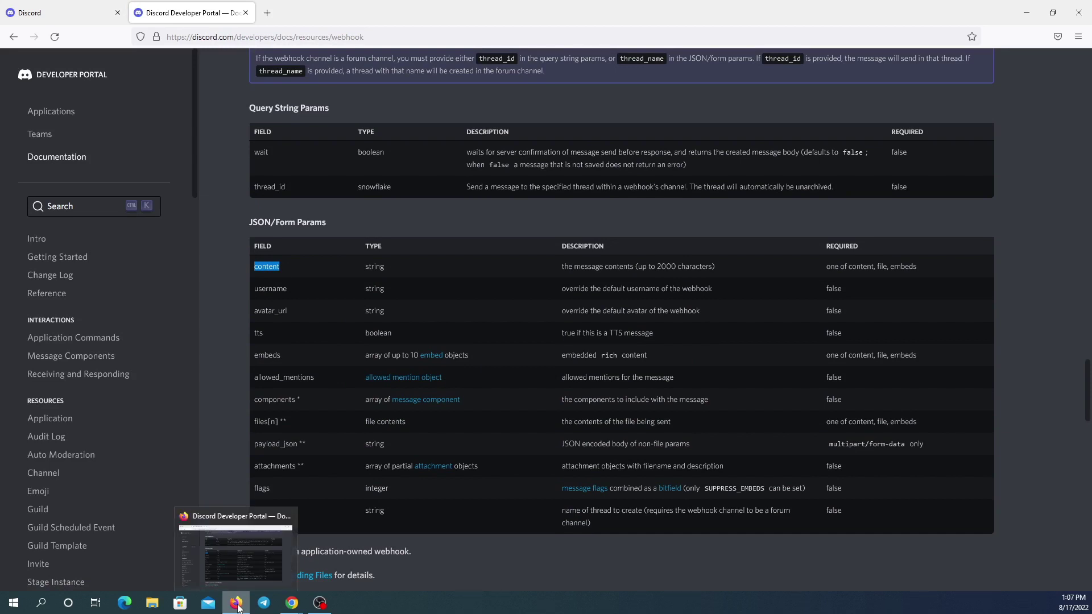
pyautogui.moveTo(291, 604)
pyautogui.click(337, 522)
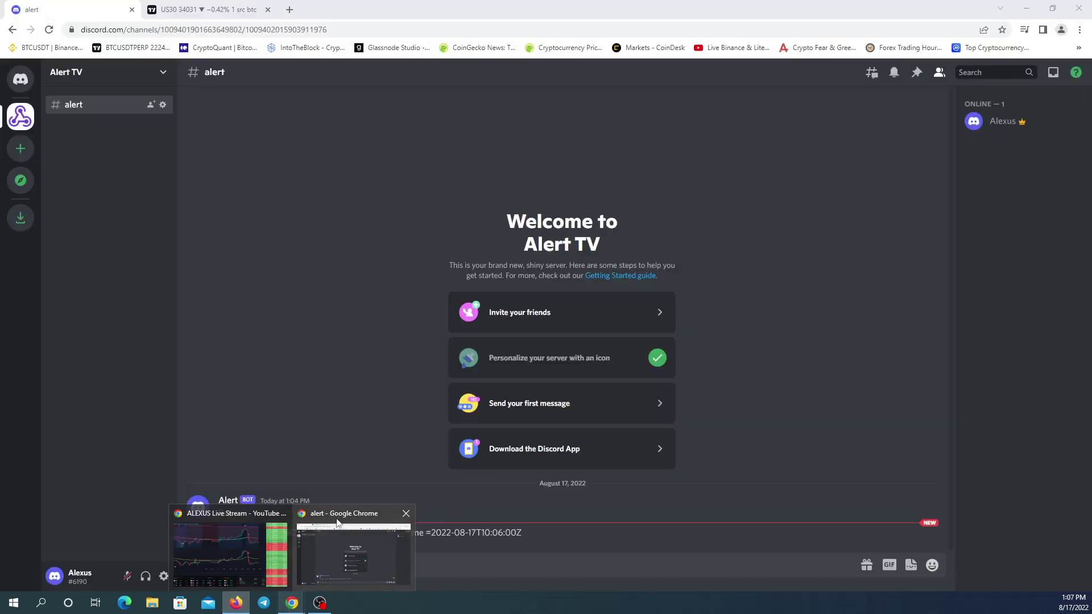
pyautogui.click(204, 10)
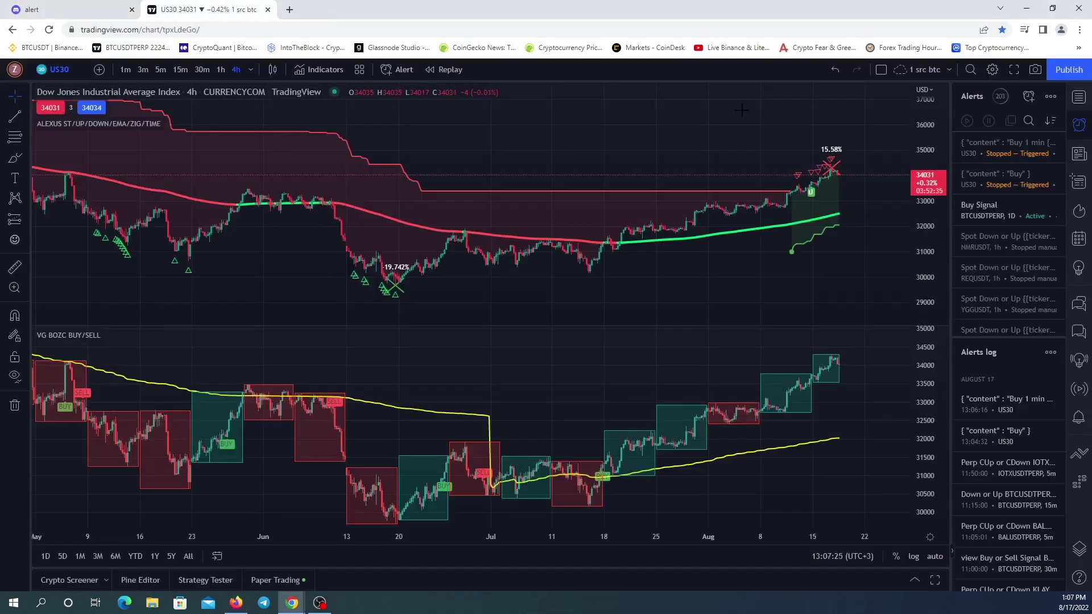
pyautogui.click(1042, 142)
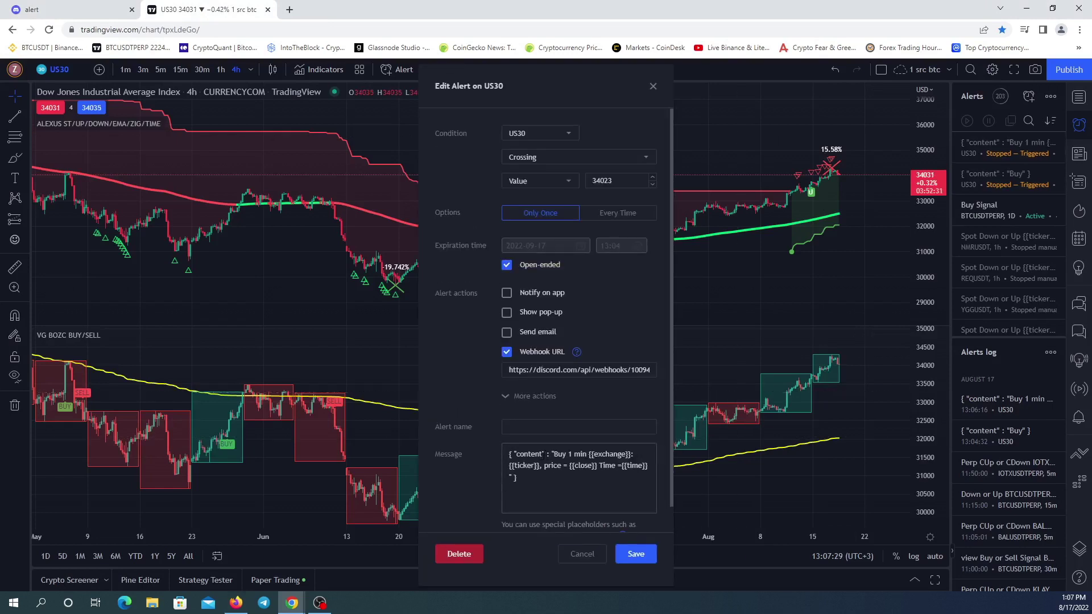
pyautogui.moveTo(544, 455); pyautogui.dragTo(520, 454)
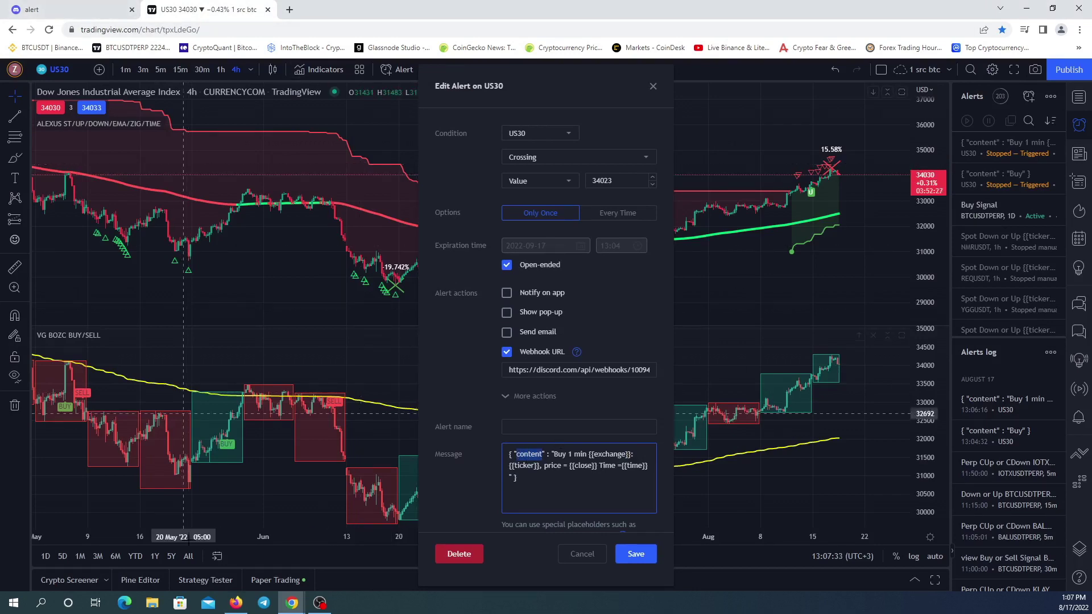
pyautogui.click(236, 603)
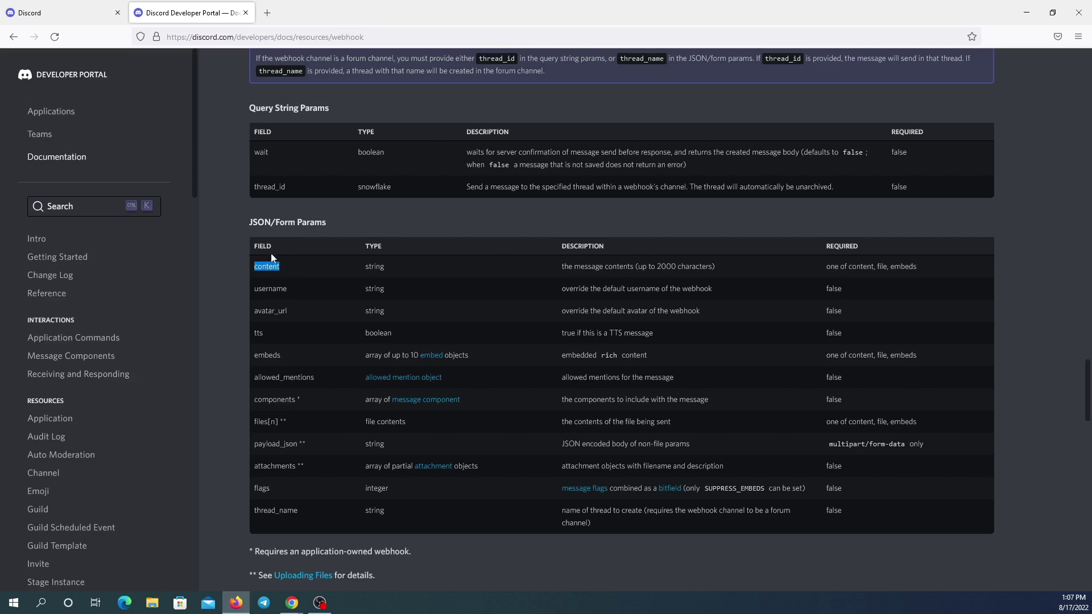
# Scroll through the Execute Webhook documentation, then close the Firefox window
pyautogui.scroll(-15, 326, 392)
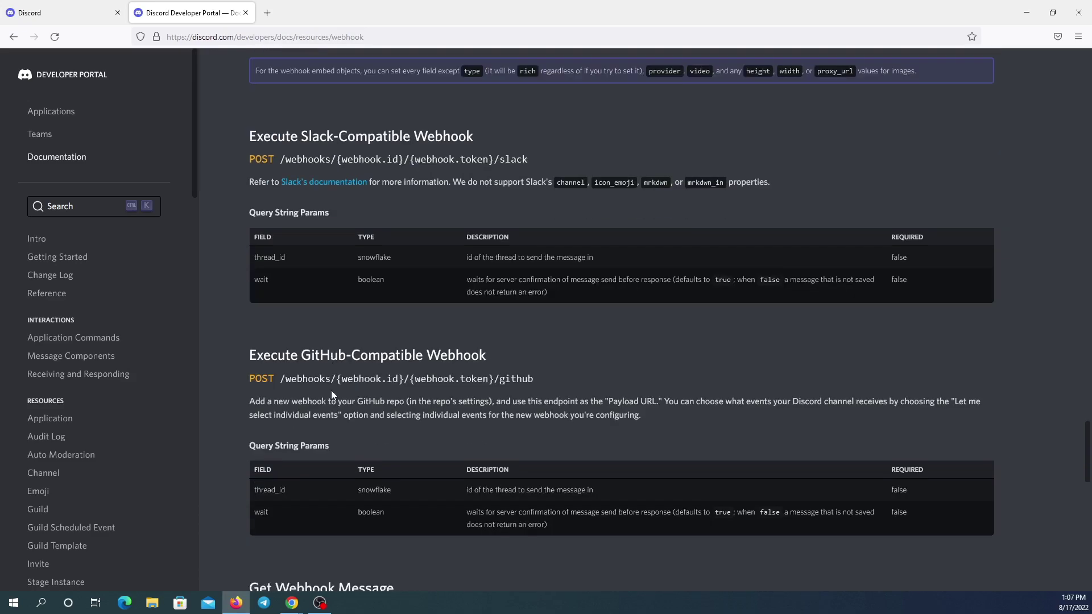
pyautogui.scroll(20, 340, 410)
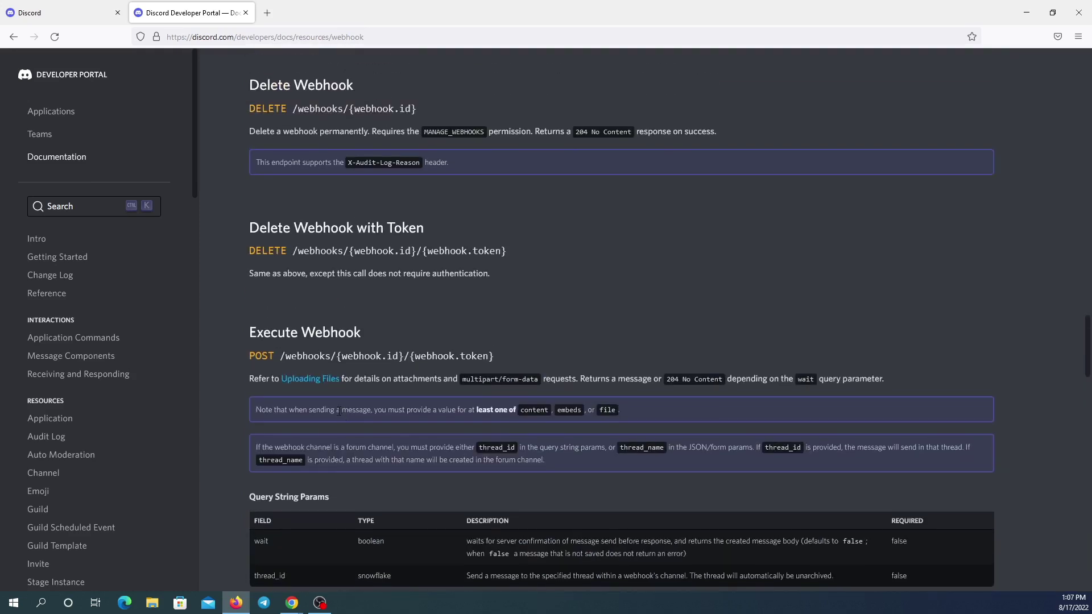
pyautogui.scroll(-2, 335, 418)
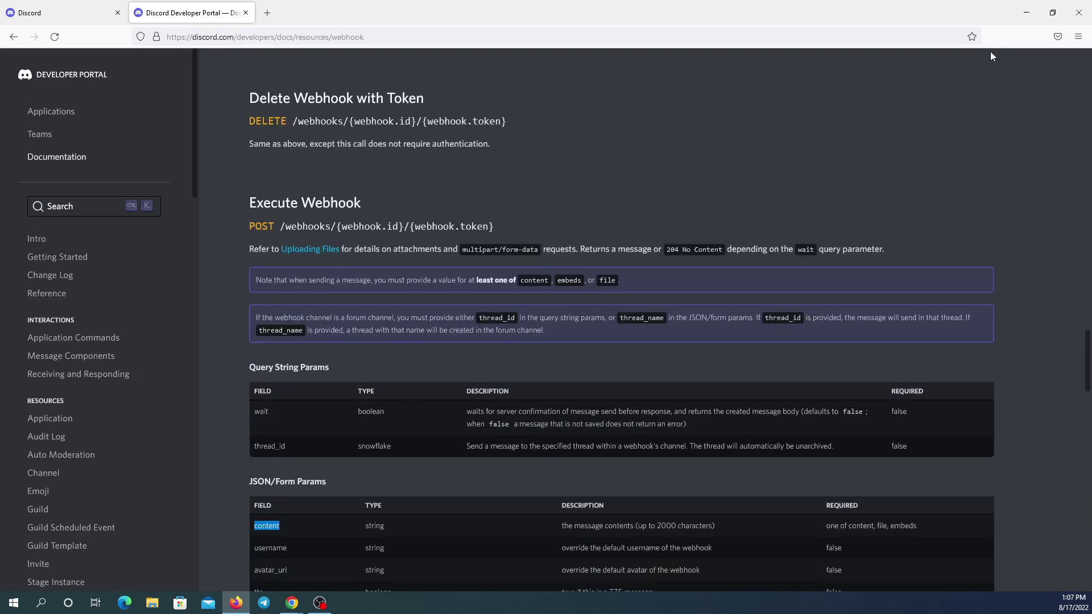
pyautogui.click(1079, 13)
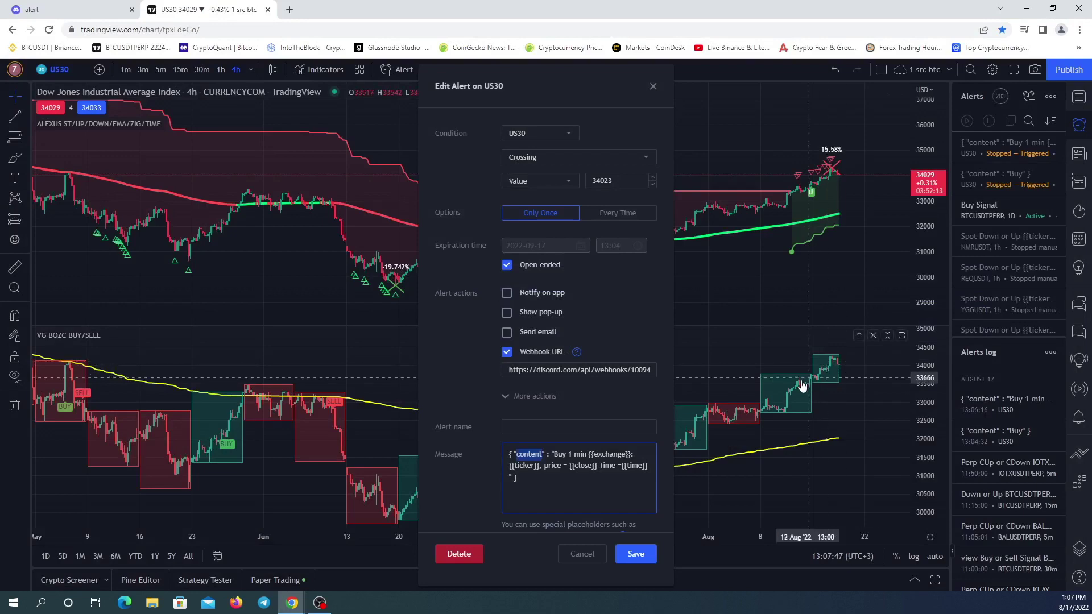
# Close the Edit Alert on US30 dialog and return to Discord's #alert channel
pyautogui.click(653, 87)
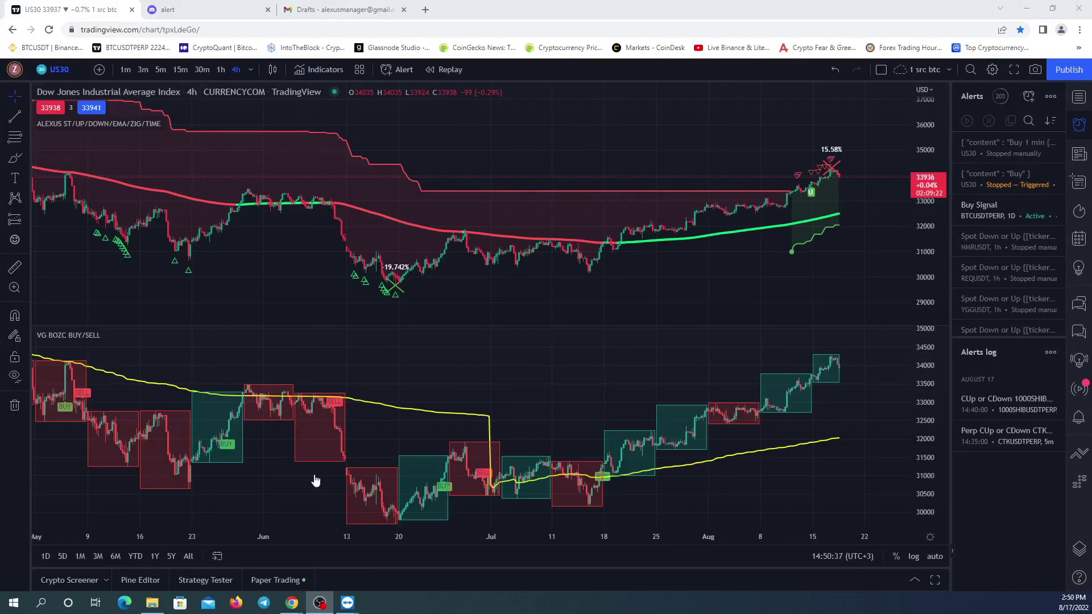
pyautogui.click(183, 12)
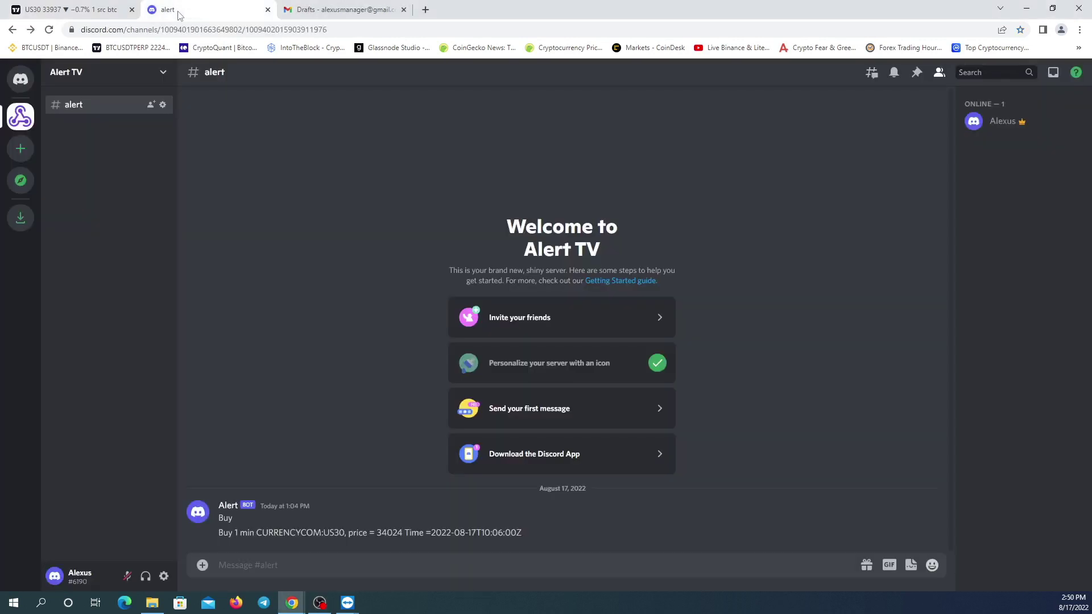
# Create an invite link to Alert TV from the #alert channel
pyautogui.click(152, 104)
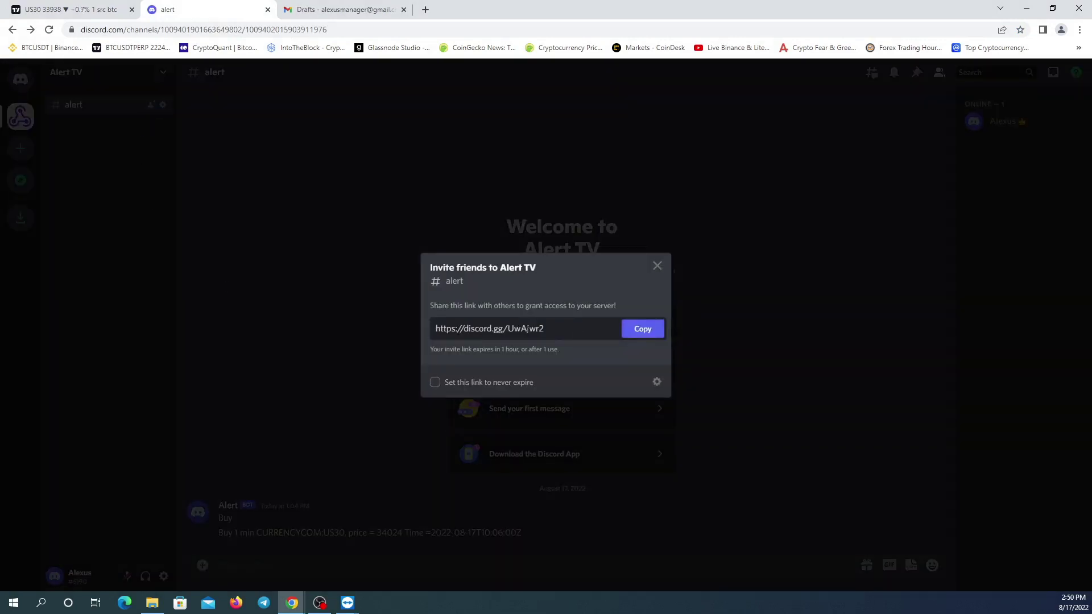